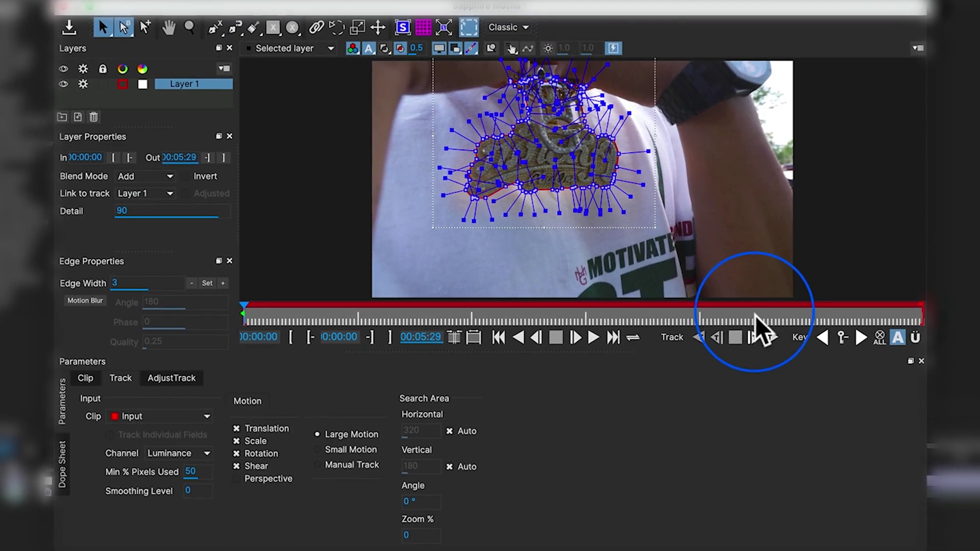
Track the pendant spline forward through its clip in Mocha
left_click(772, 338)
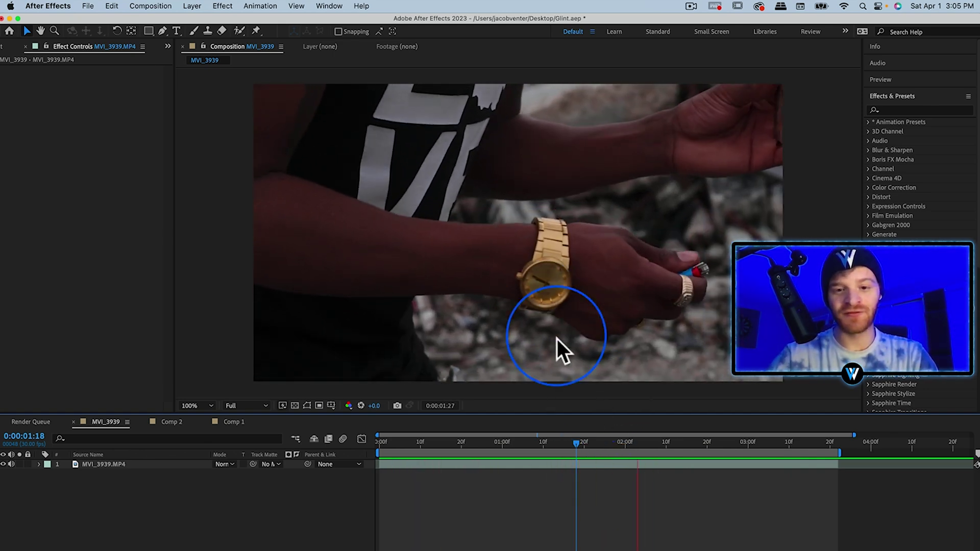
Stop the watch clip's playback and add Adjustment Layer 3 above the MVI_3939 footage
key("space")
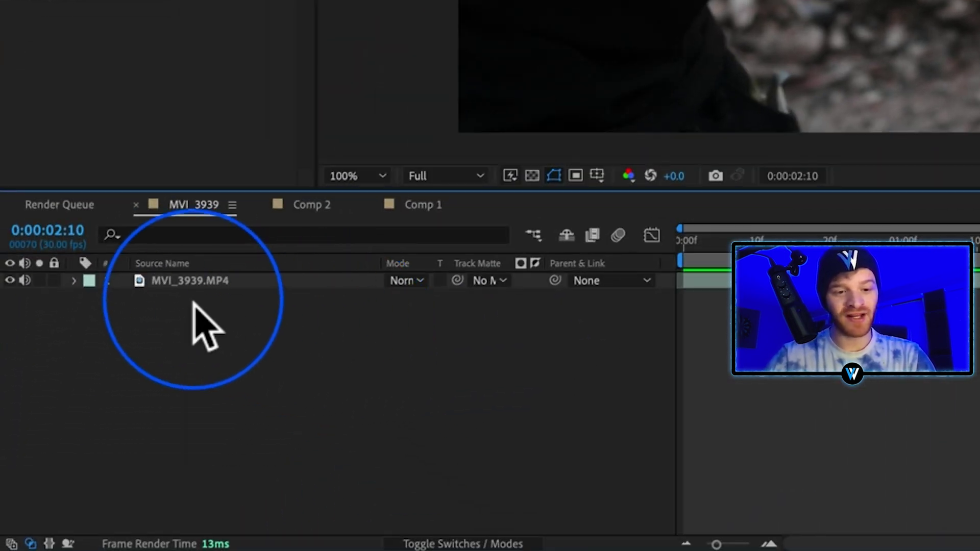
right_click(193, 302)
mouse_move(306, 294)
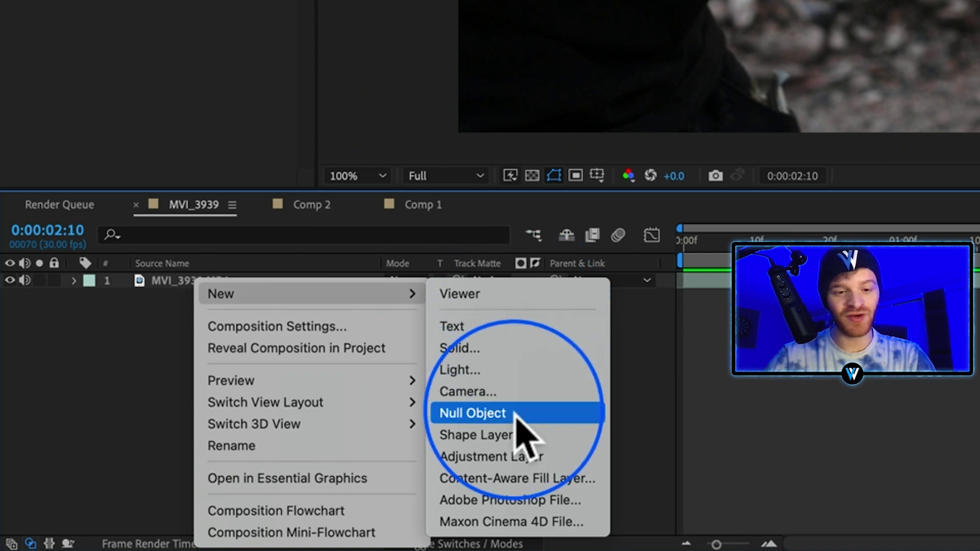
left_click(522, 457)
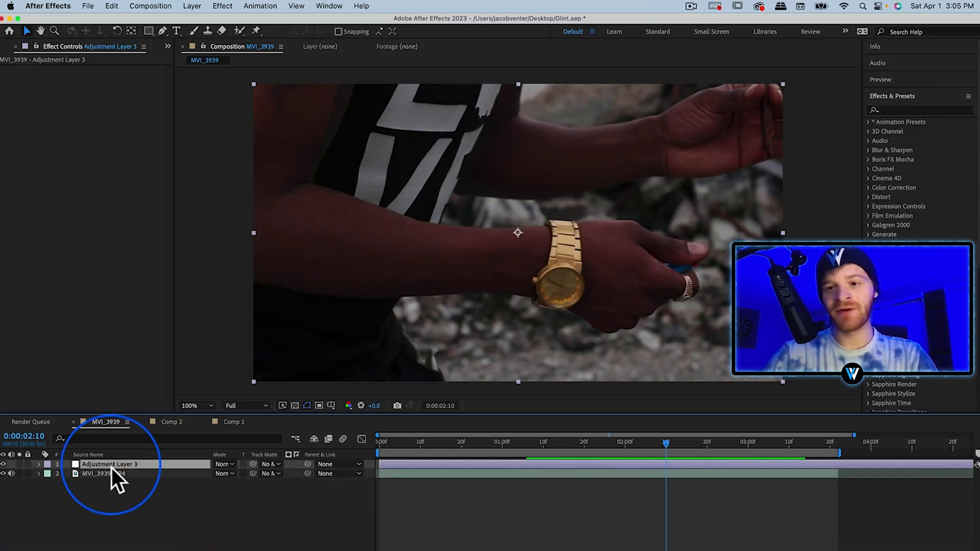
Apply S_Glint to Adjustment Layer 3 with threshold about 0.38 and diagonal rays
left_click(905, 109)
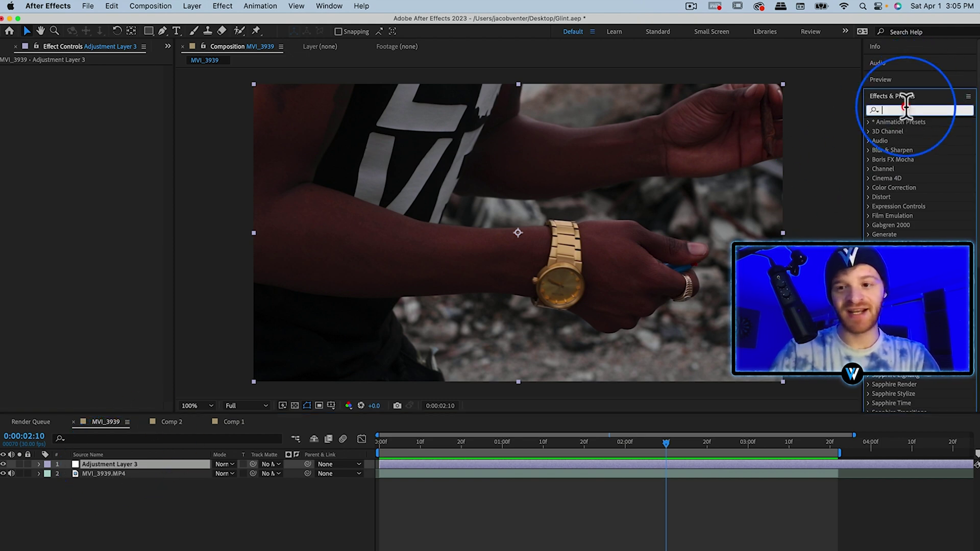
type("glint")
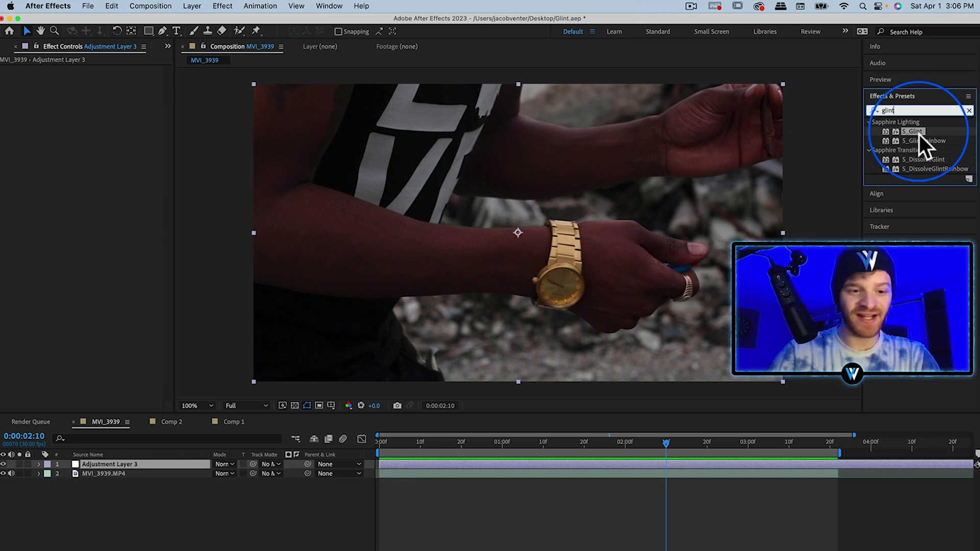
left_click_drag(920, 136, 134, 468)
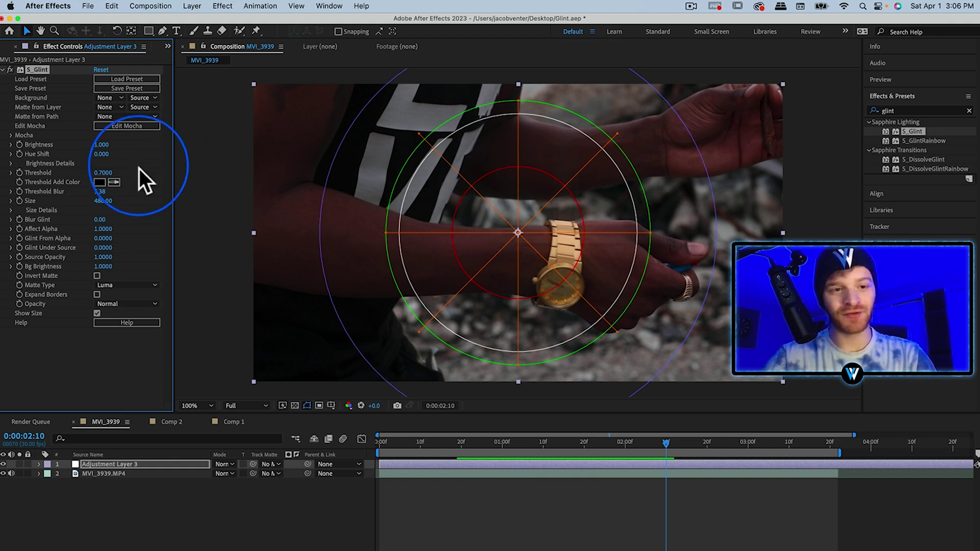
left_click_drag(116, 178, 94, 180)
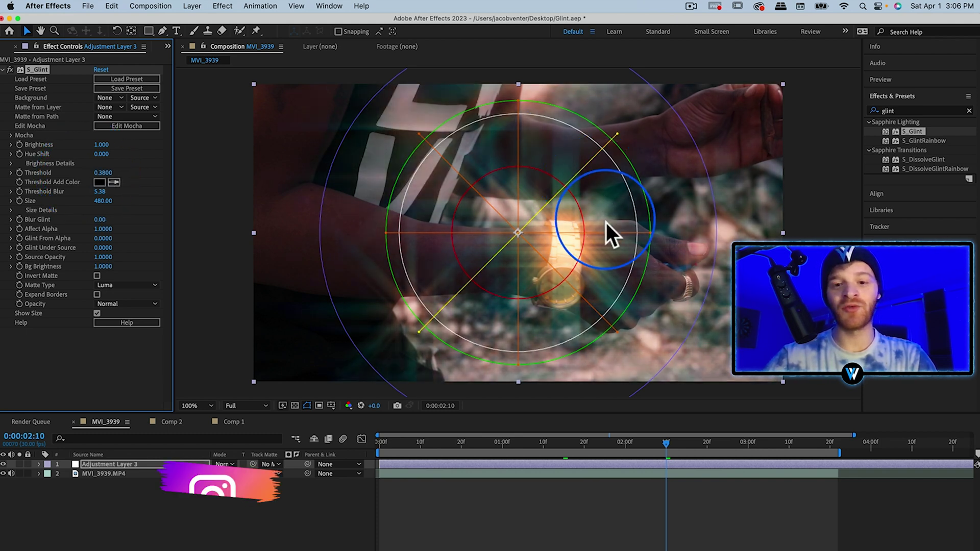
mouse_move(595, 187)
left_mouse_down()
mouse_move(557, 290)
mouse_move(577, 259)
left_mouse_up()
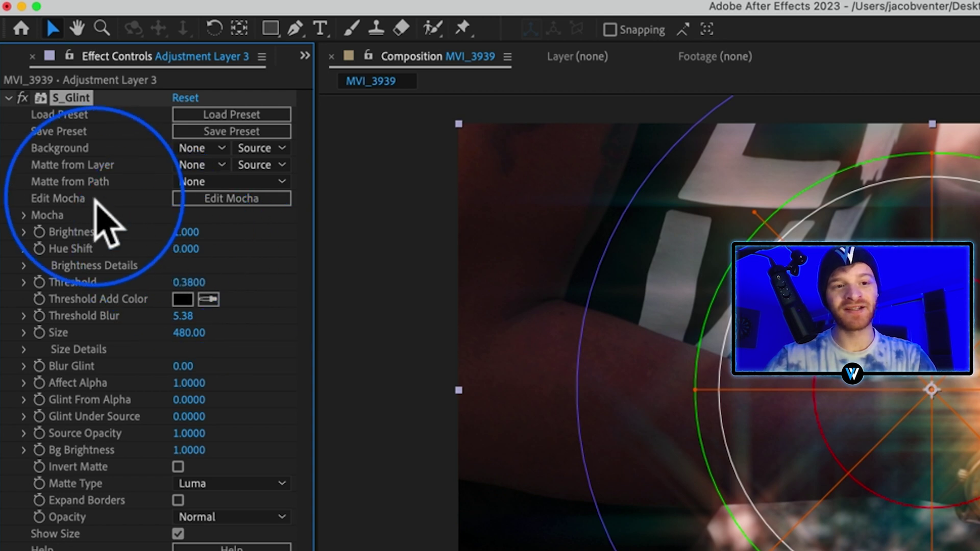
Open the glint's Mocha workspace and return the playhead to the first frame
left_click(228, 201)
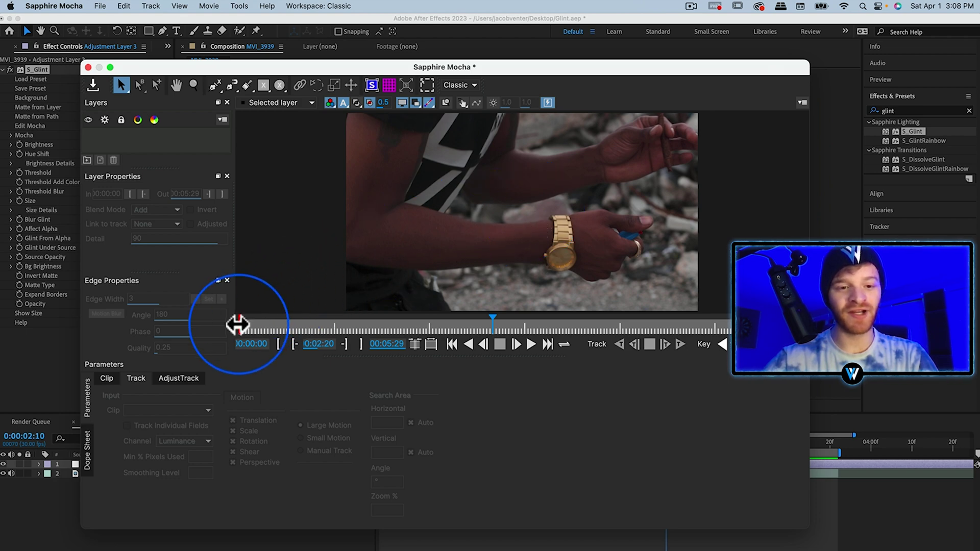
left_click(247, 330)
left_click_drag(247, 323, 239, 323)
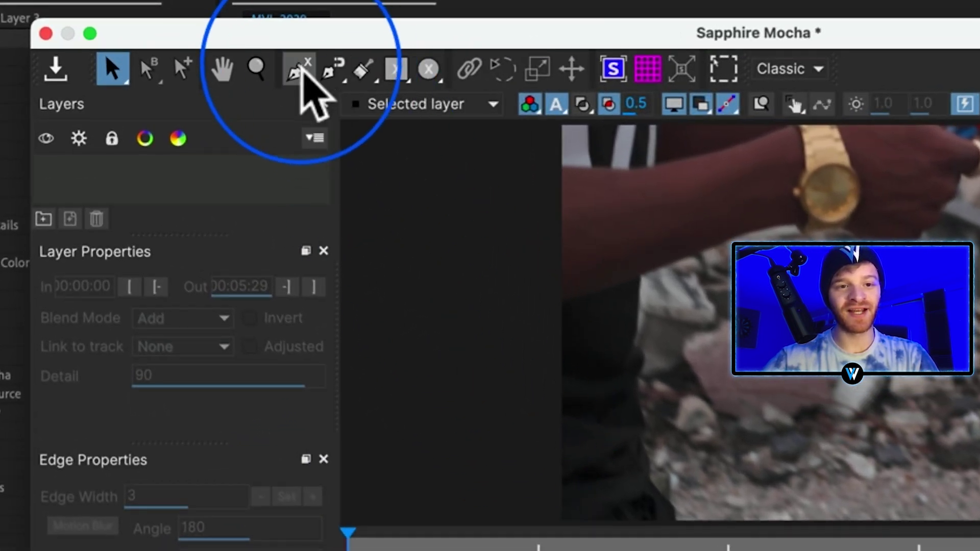
Outline the gold watch with a closed ten-point X-Spline shape
left_click(302, 69)
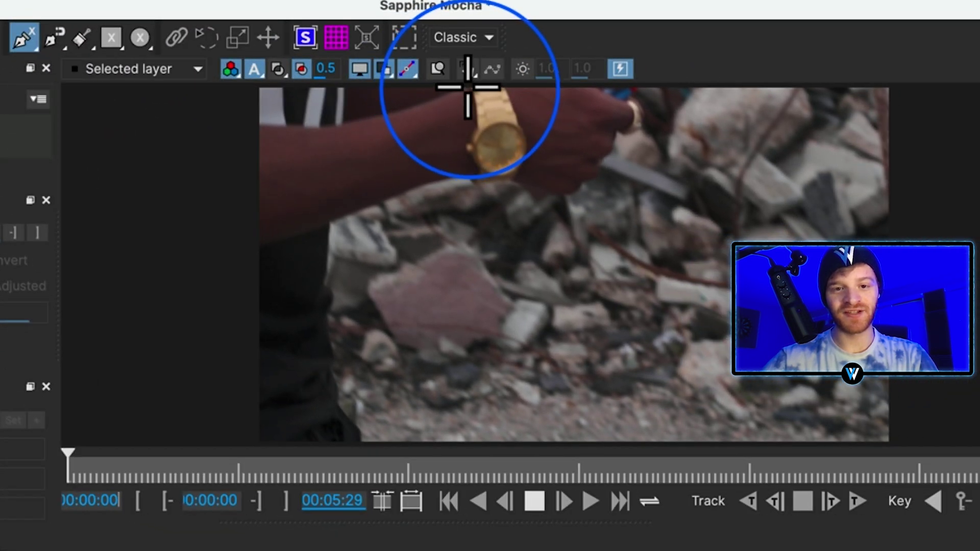
left_click(466, 86)
left_click(474, 108)
left_click(470, 118)
left_click(465, 143)
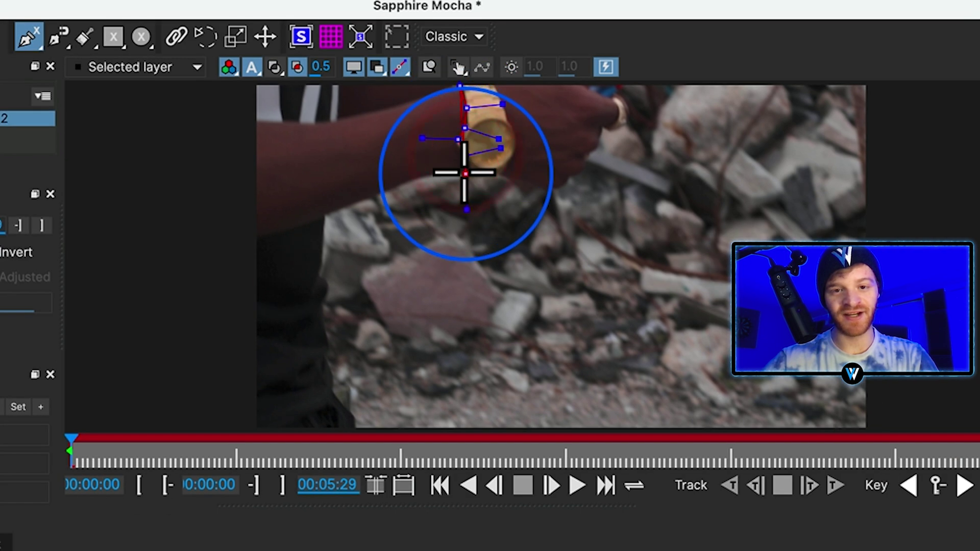
left_click(465, 157)
left_click(495, 175)
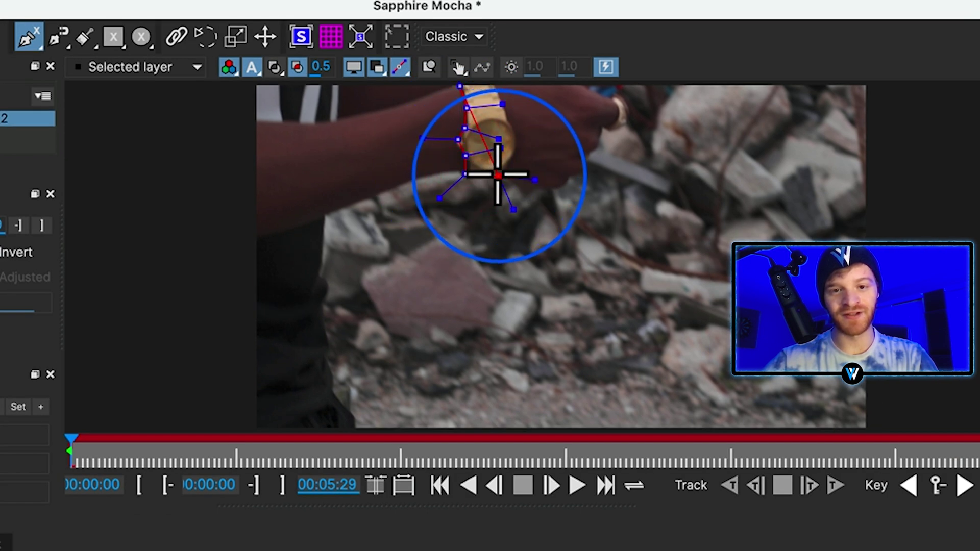
left_click(513, 159)
left_click(516, 136)
left_click(502, 103)
left_click(498, 91)
right_click(496, 86)
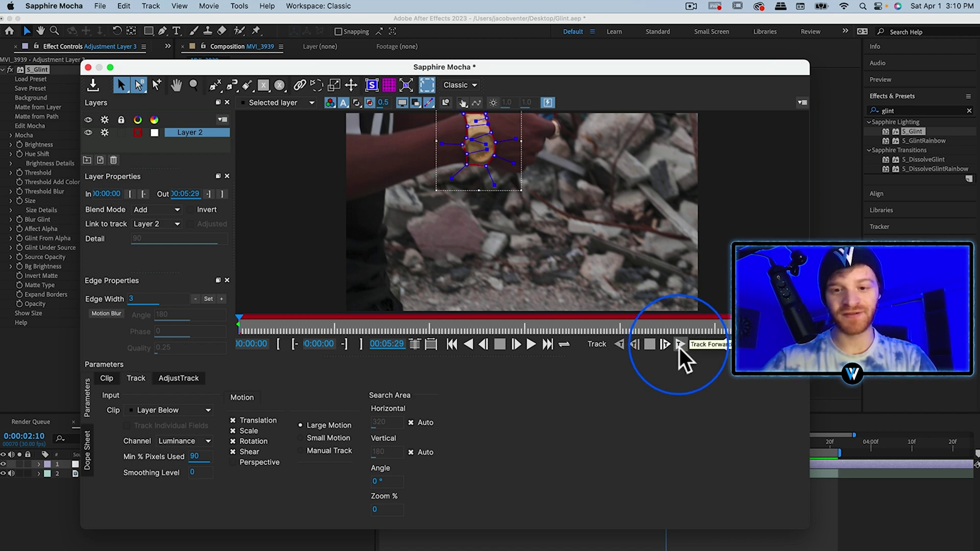
Track the Layer 2 watch shape forward, review it, and widen its edge to 3
left_click(679, 347)
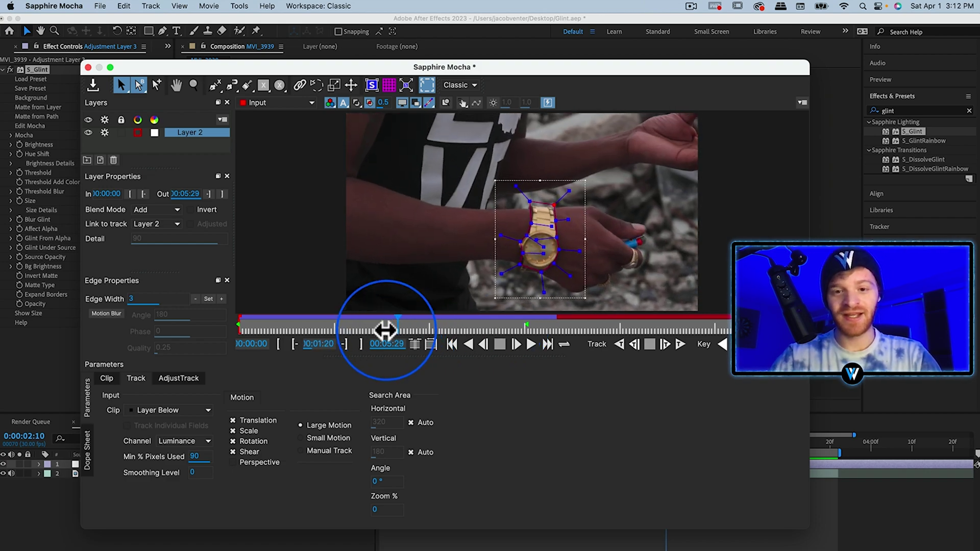
left_click_drag(497, 327, 301, 331)
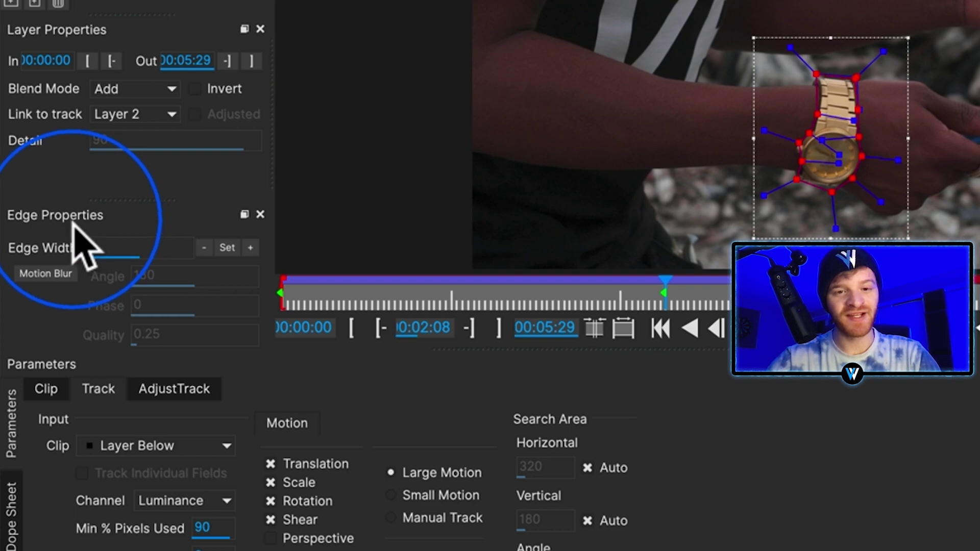
left_click(253, 247)
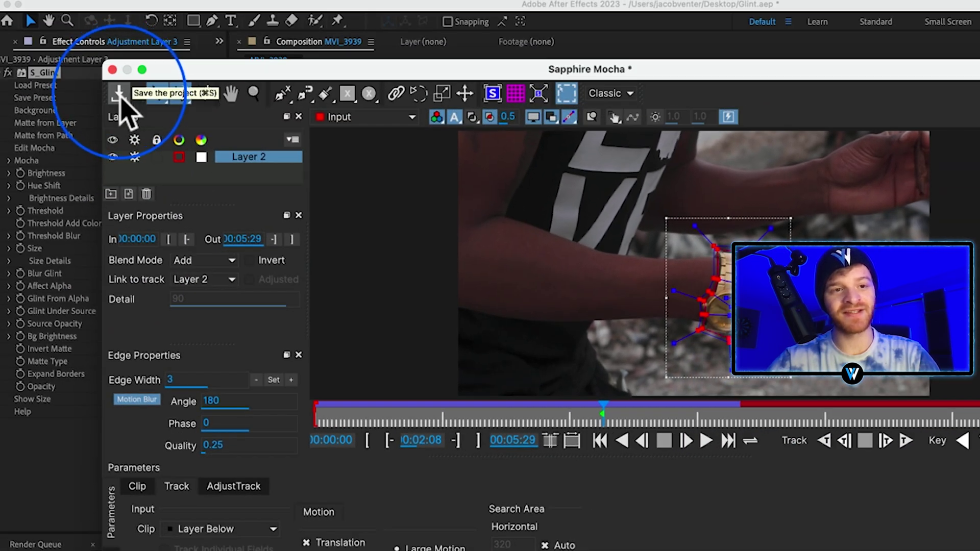
Save the Mocha tracking, close Mocha, and set S_Glint threshold to 0.29
left_click(120, 98)
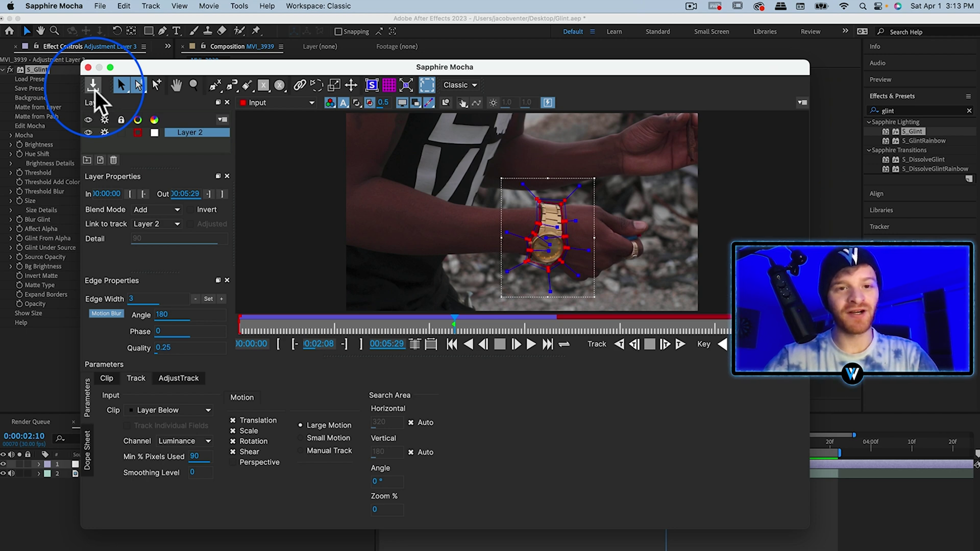
left_click(89, 68)
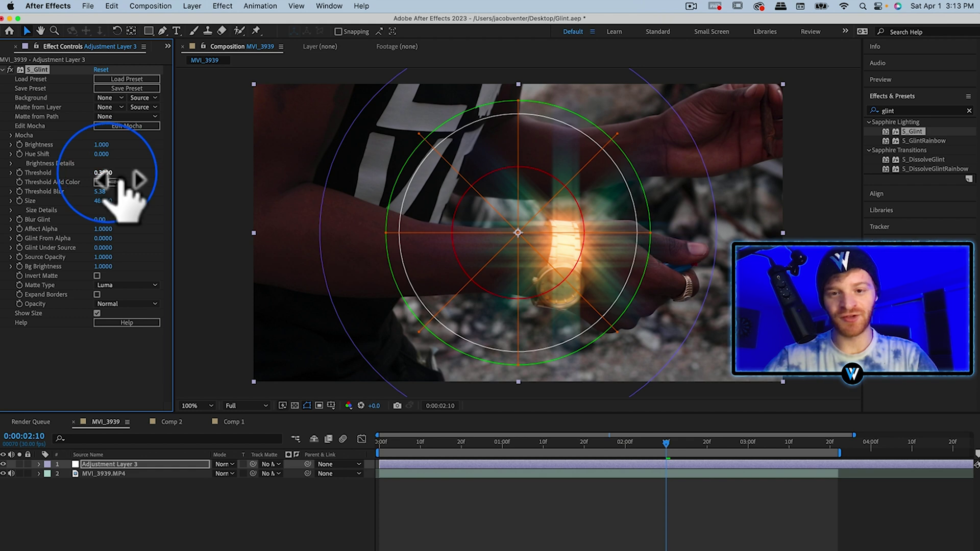
mouse_move(113, 174)
left_mouse_down()
mouse_move(119, 180)
mouse_move(93, 177)
left_mouse_up()
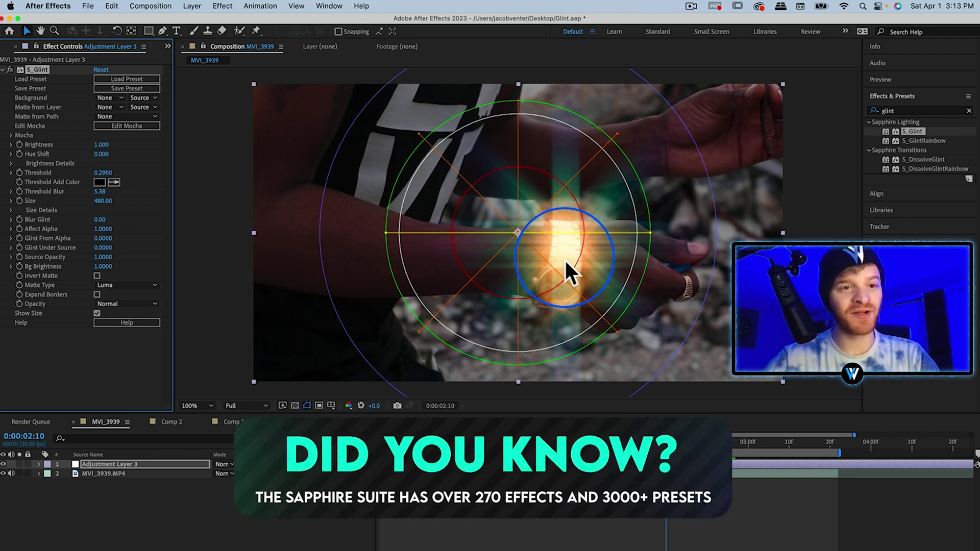
Preview presets on the city sample image and load Realistic Glint 5 onto S_Glint
left_click(145, 80)
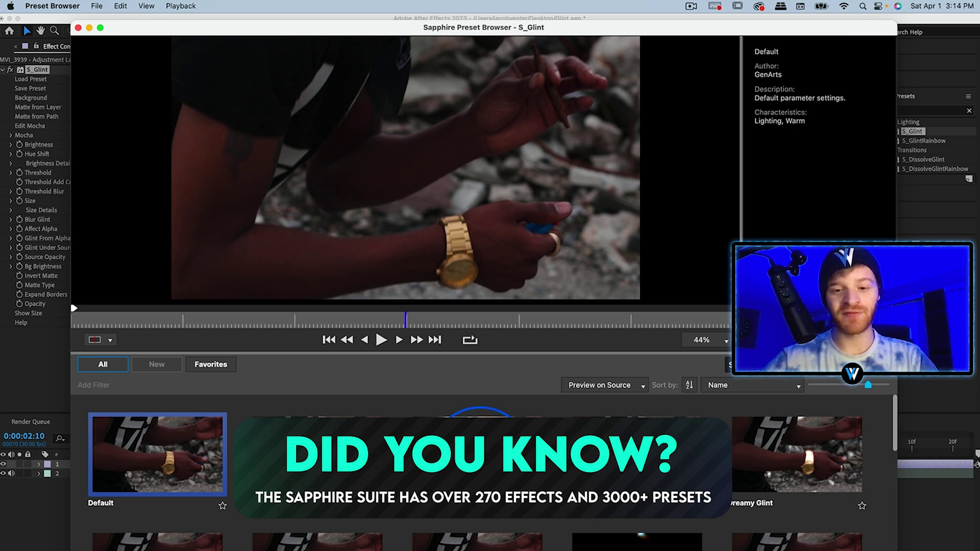
scroll(482, 470, "down", 5)
scroll(482, 470, "down", 3)
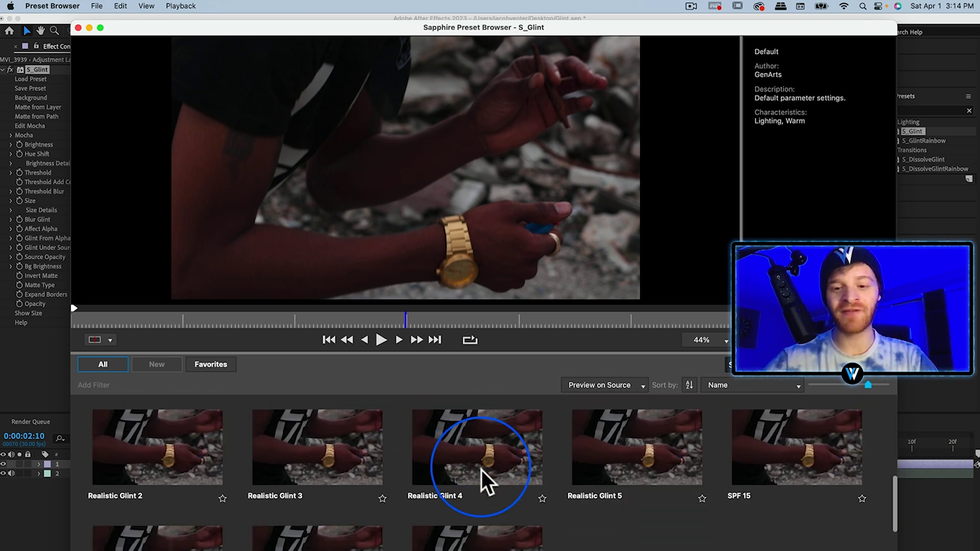
scroll(482, 470, "up", 10)
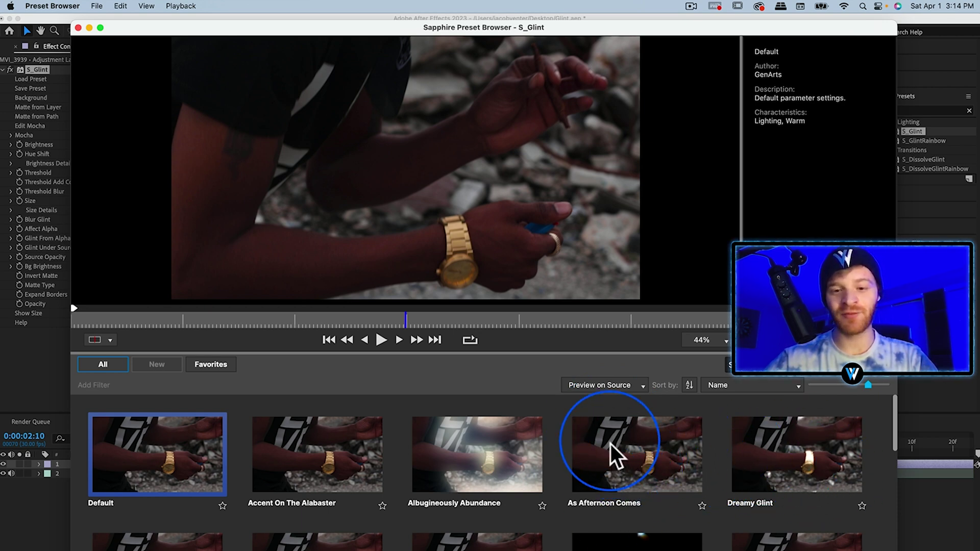
left_click(606, 389)
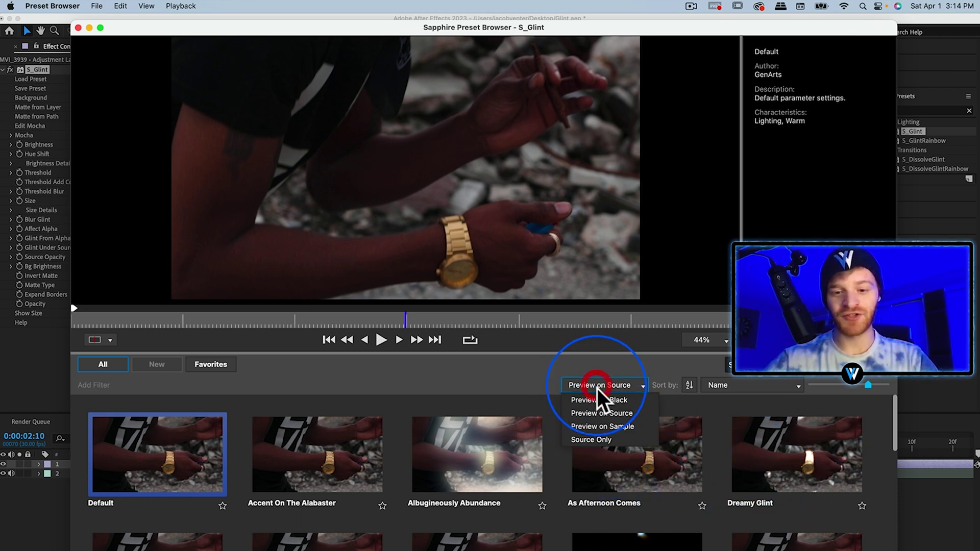
left_click(605, 431)
scroll(499, 441, "down", 3)
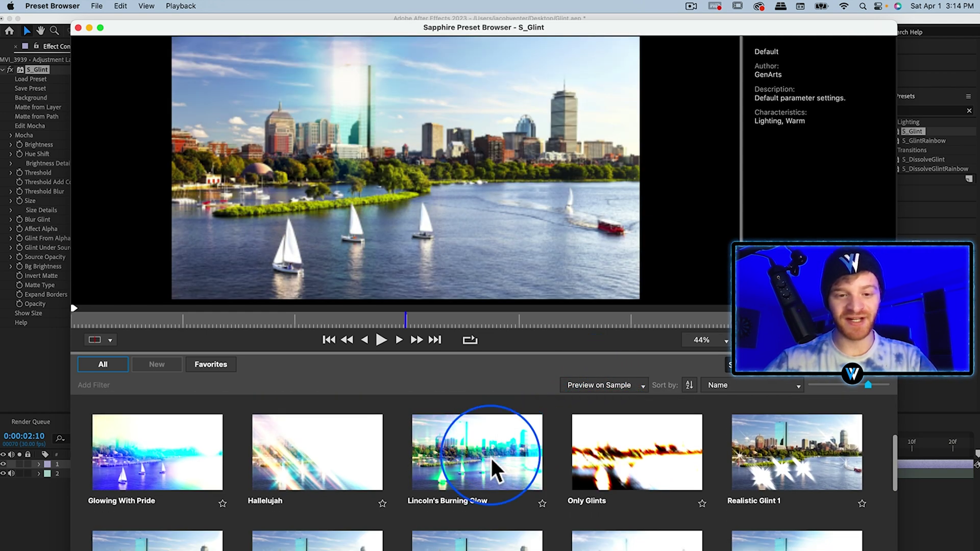
scroll(483, 464, "down", 2)
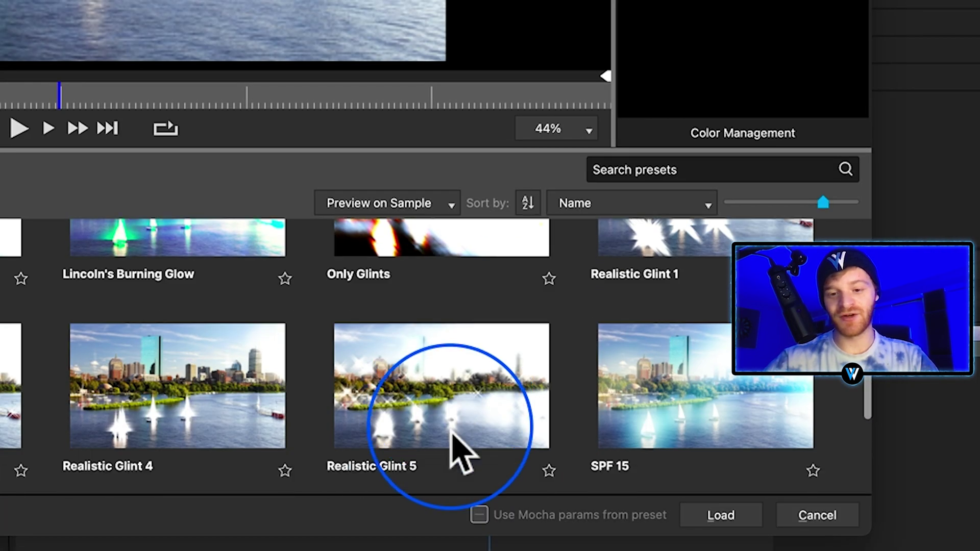
scroll(453, 421, "down", 1)
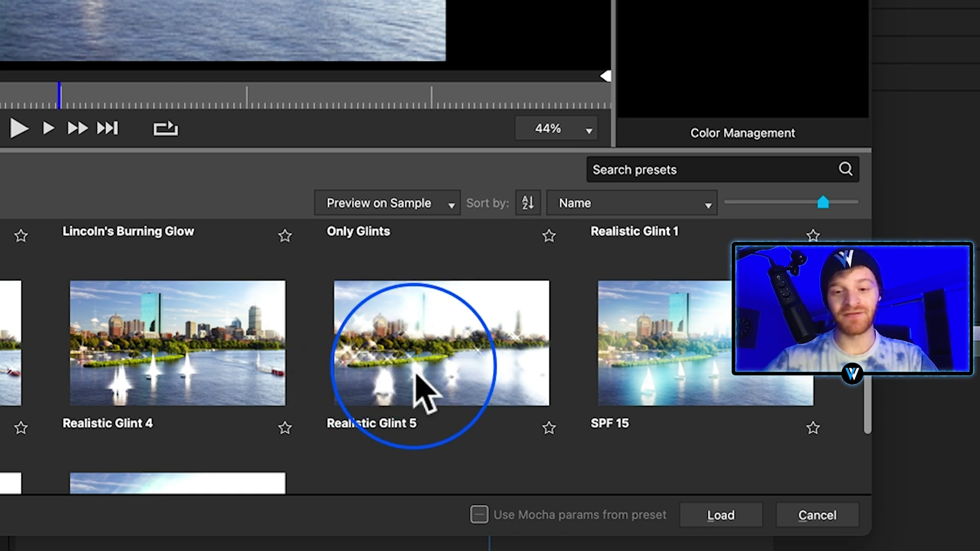
left_click(431, 357)
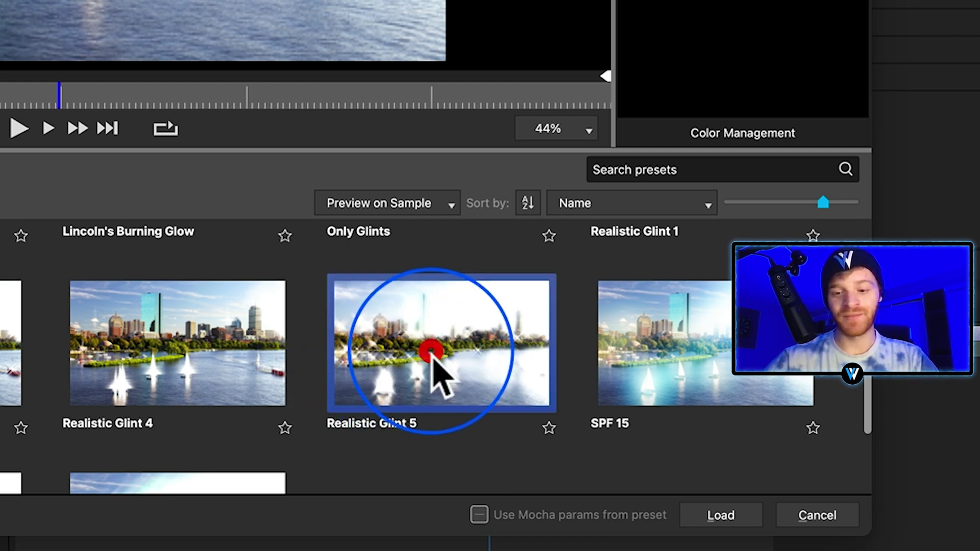
left_click(720, 516)
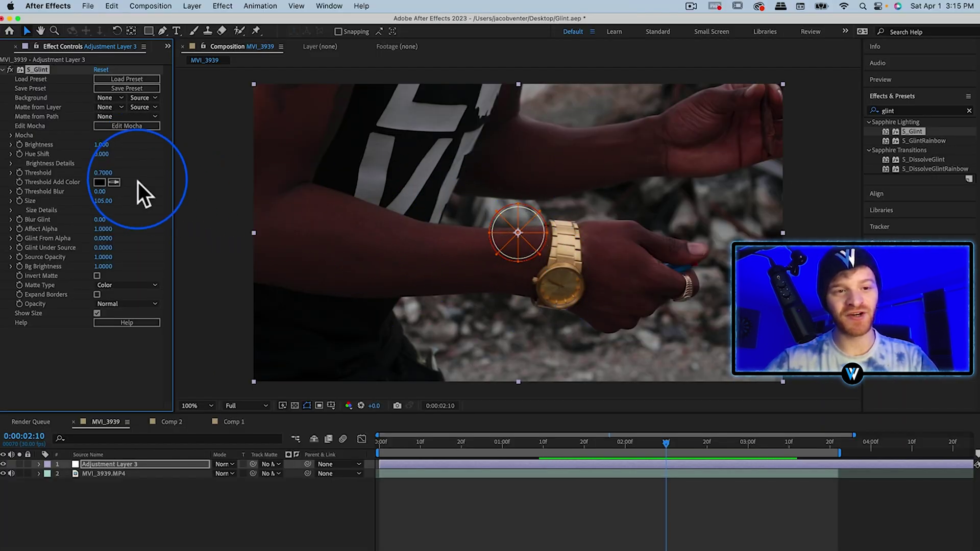
Set S_Glint threshold to 0.39, brightness to 1.12 and size to 90
left_click_drag(118, 177, 104, 179)
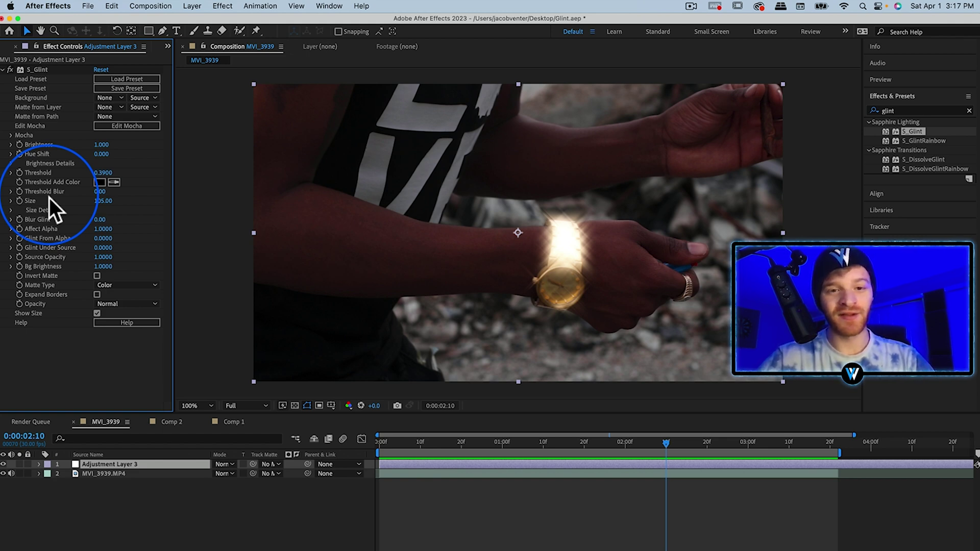
mouse_move(105, 153)
left_mouse_down()
mouse_move(92, 153)
mouse_move(117, 153)
left_mouse_up()
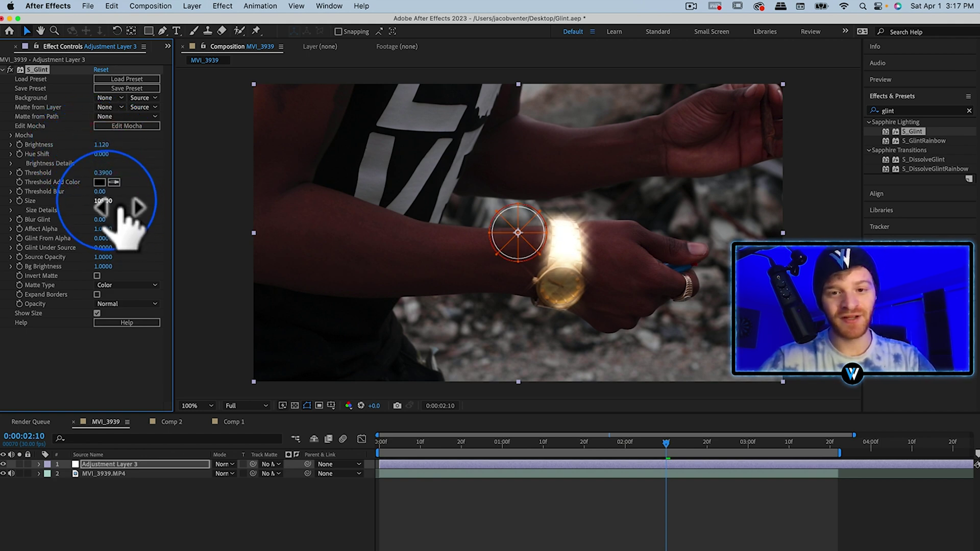
mouse_move(118, 207)
left_mouse_down()
mouse_move(86, 209)
mouse_move(217, 204)
mouse_move(112, 219)
left_mouse_up()
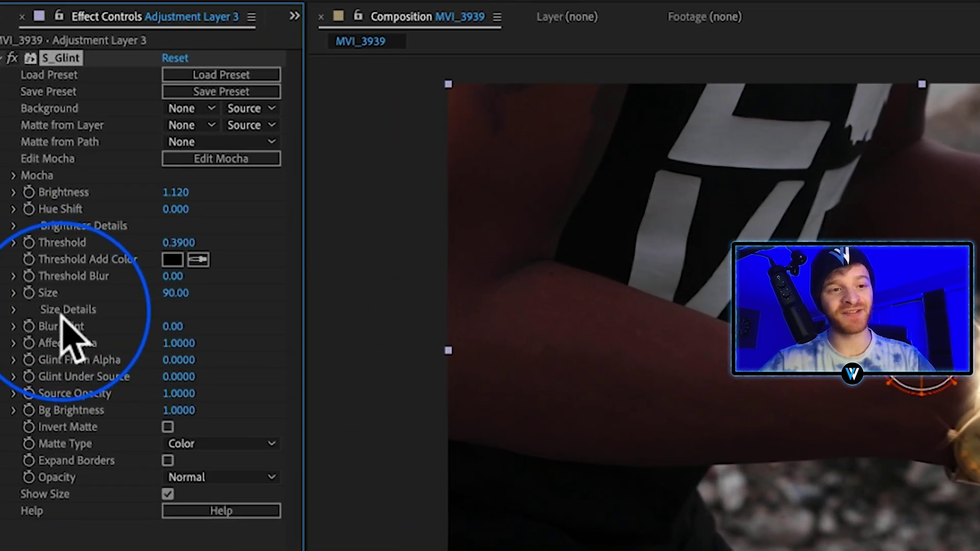
left_click(14, 310)
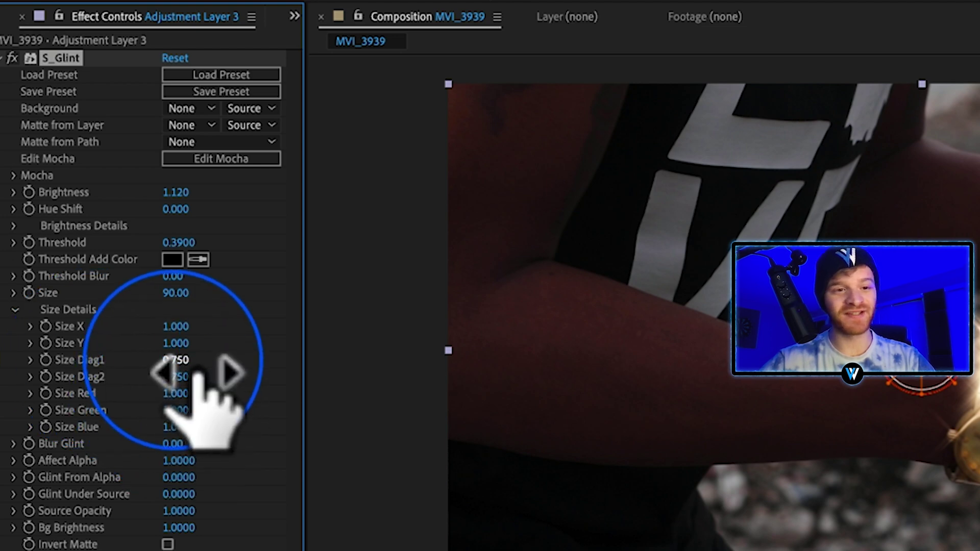
left_click_drag(197, 376, 165, 266)
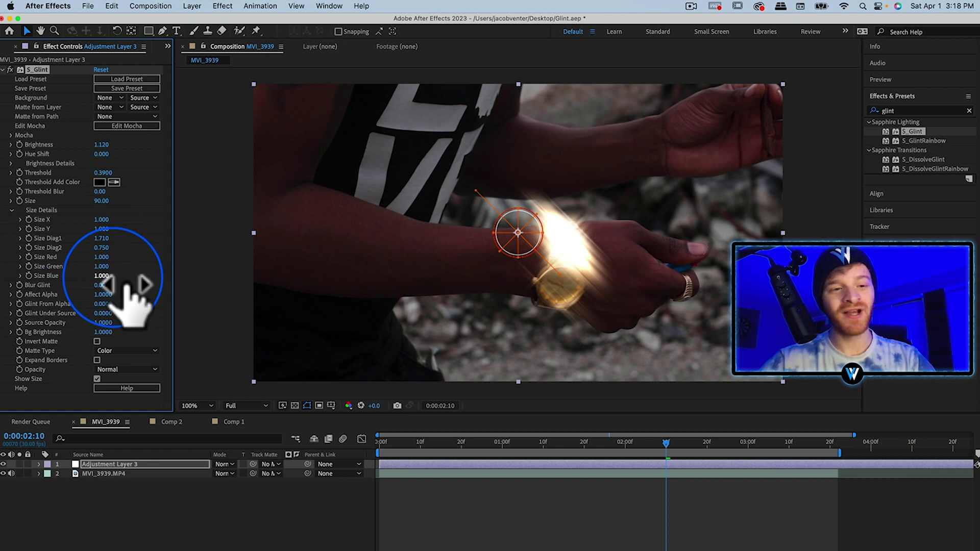
key("super+z")
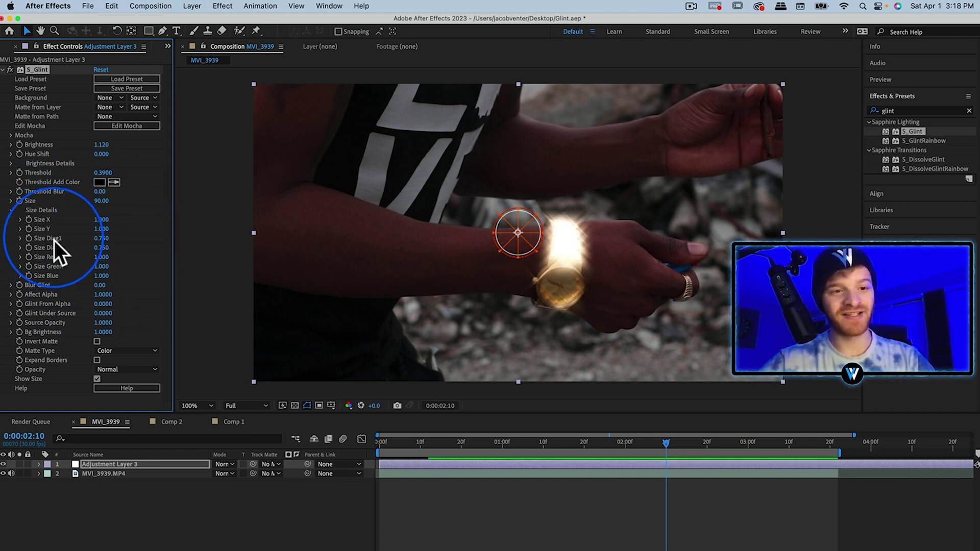
left_click(11, 211)
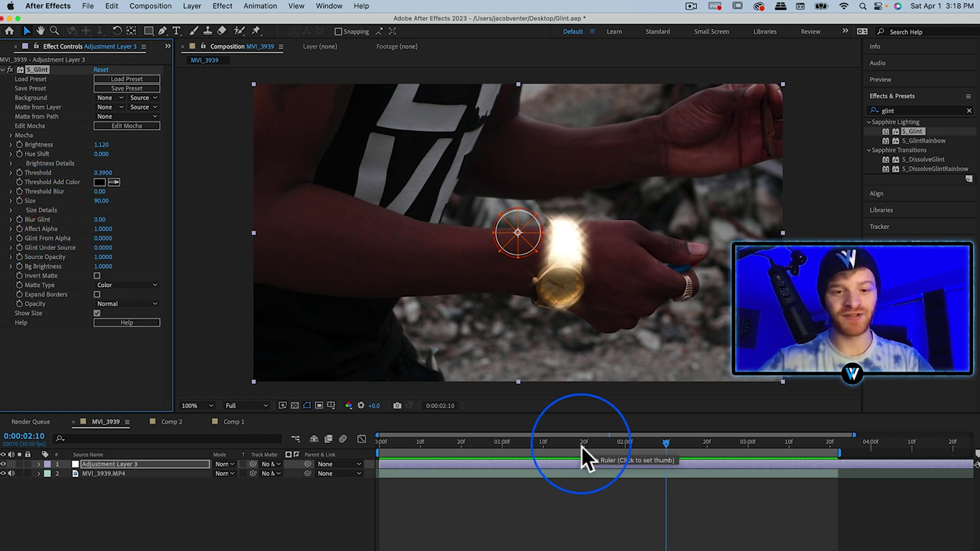
Keyframe the S_Glint threshold at 0.9 on the clip's first frame
left_click_drag(581, 447, 366, 450)
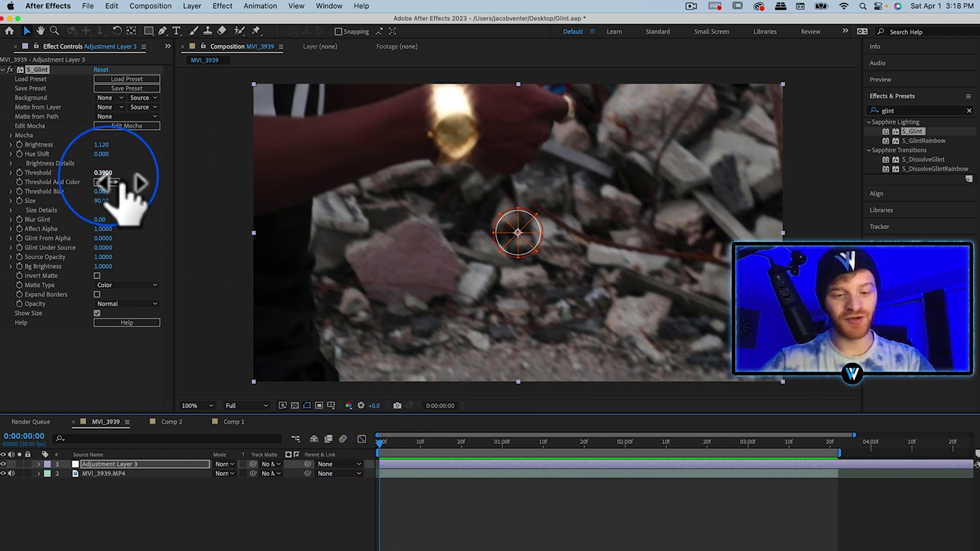
left_click(102, 173)
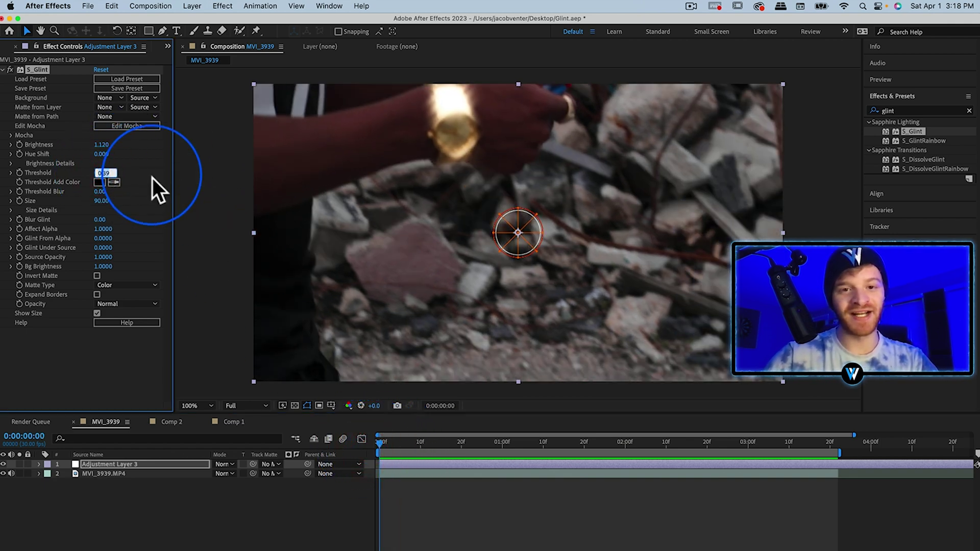
type(".9")
key("Return")
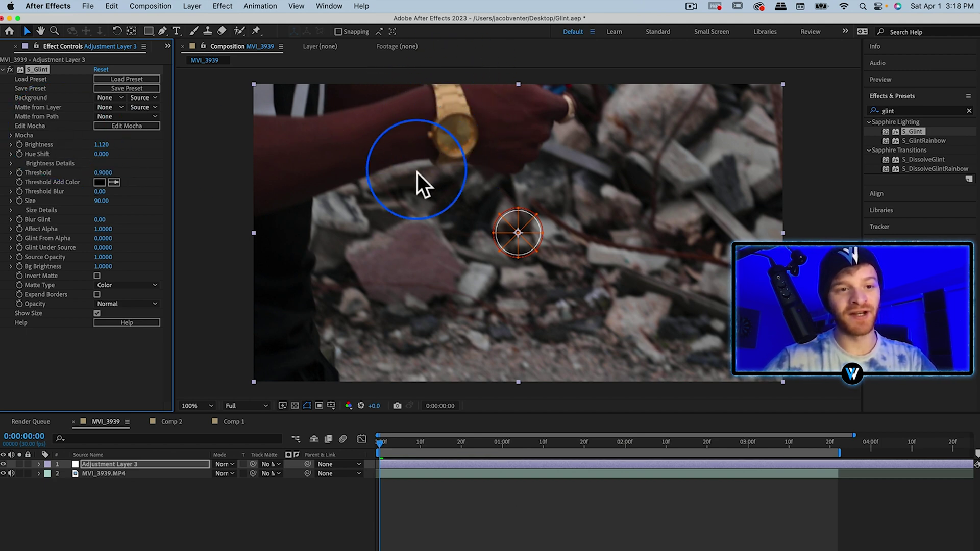
left_click(19, 174)
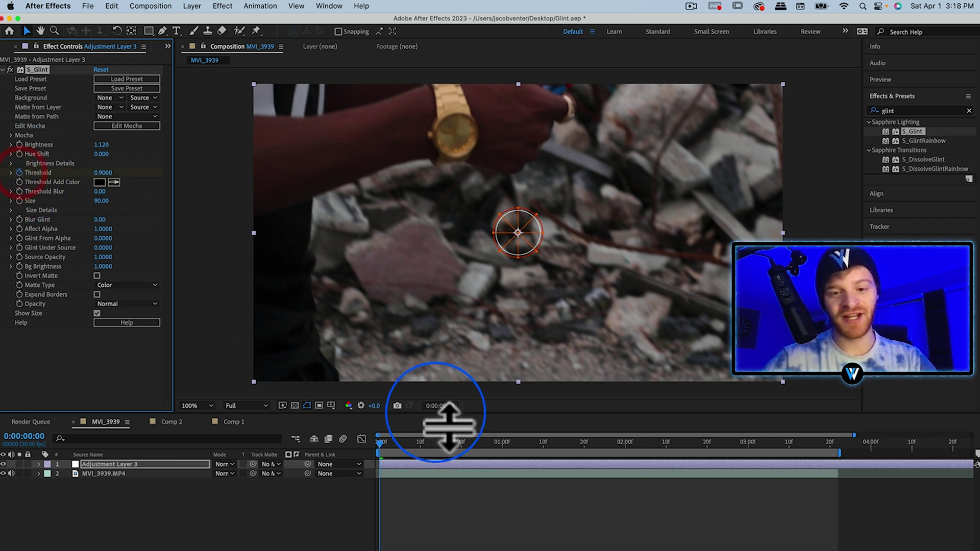
At 0:01:22, lower threshold to 0.27 and brightness to 0.5
left_click_drag(563, 446, 591, 447)
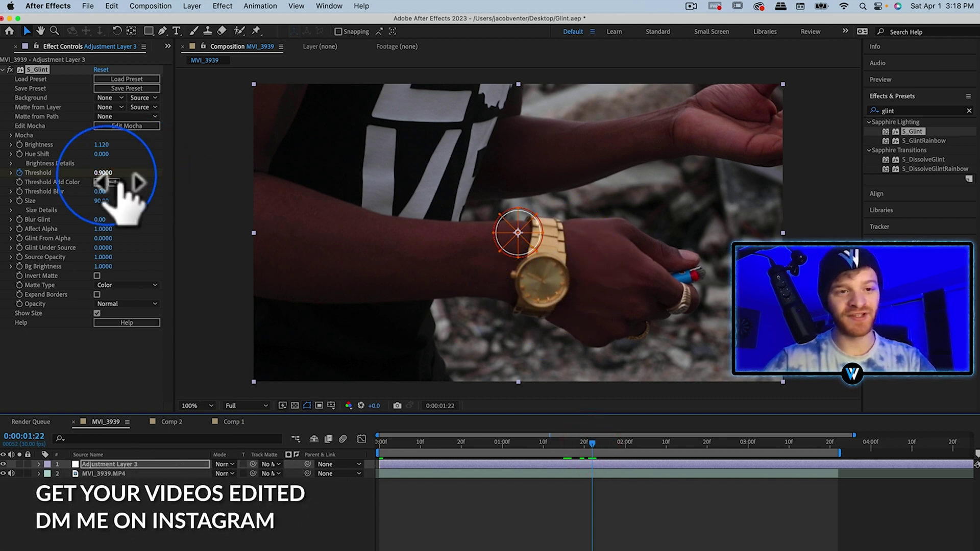
mouse_move(115, 175)
left_mouse_down()
mouse_move(122, 181)
mouse_move(88, 188)
mouse_move(100, 185)
left_mouse_up()
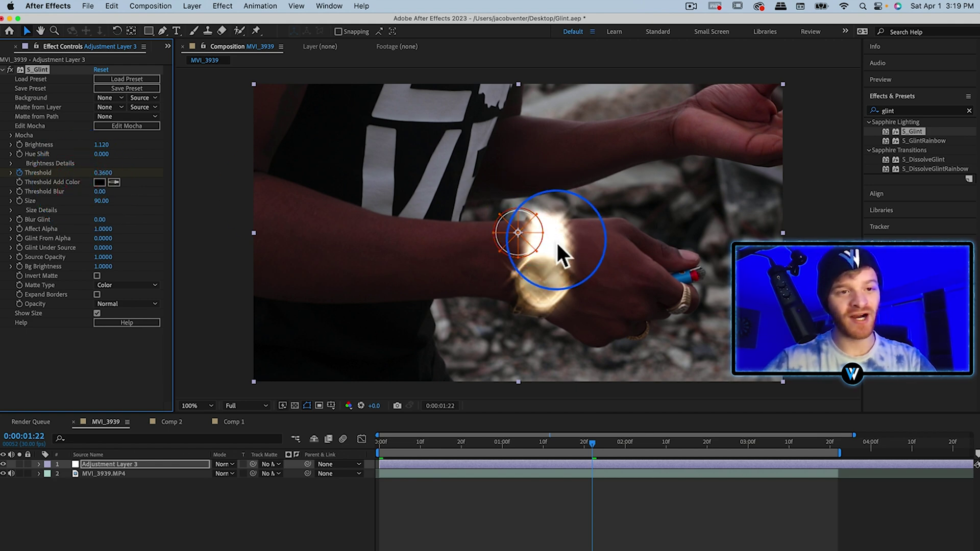
mouse_move(100, 145)
left_mouse_down()
mouse_move(84, 161)
mouse_move(115, 195)
left_mouse_up()
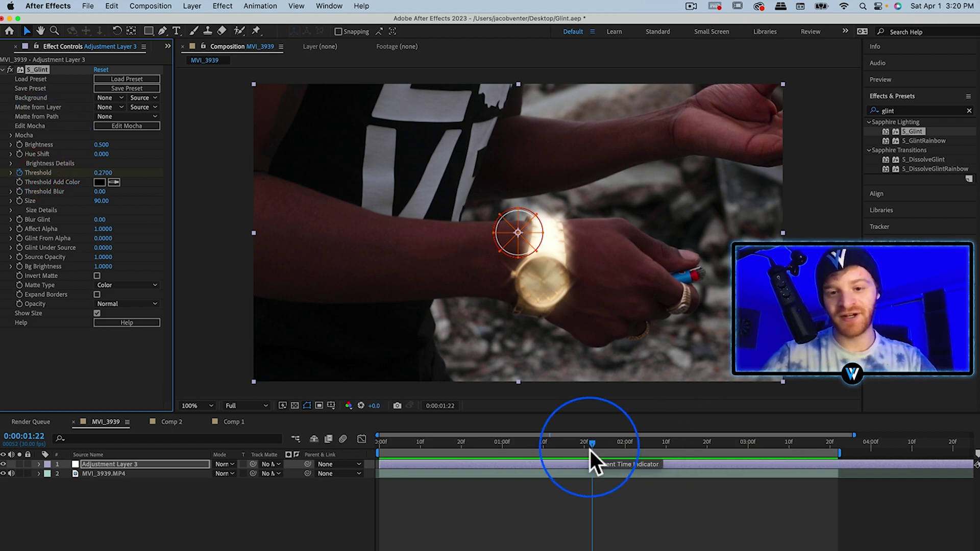
At 0:00:03:12, enter a new Threshold value for the watch glint, then return to the clip start
mouse_move(591, 450)
left_mouse_down()
mouse_move(780, 457)
mouse_move(755, 459)
mouse_move(794, 470)
left_mouse_up()
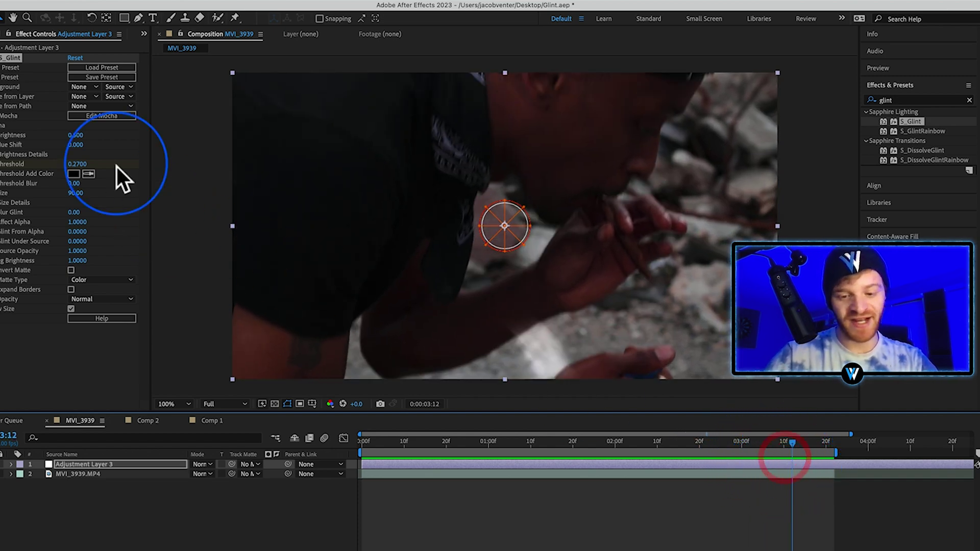
left_click(78, 164)
type("8")
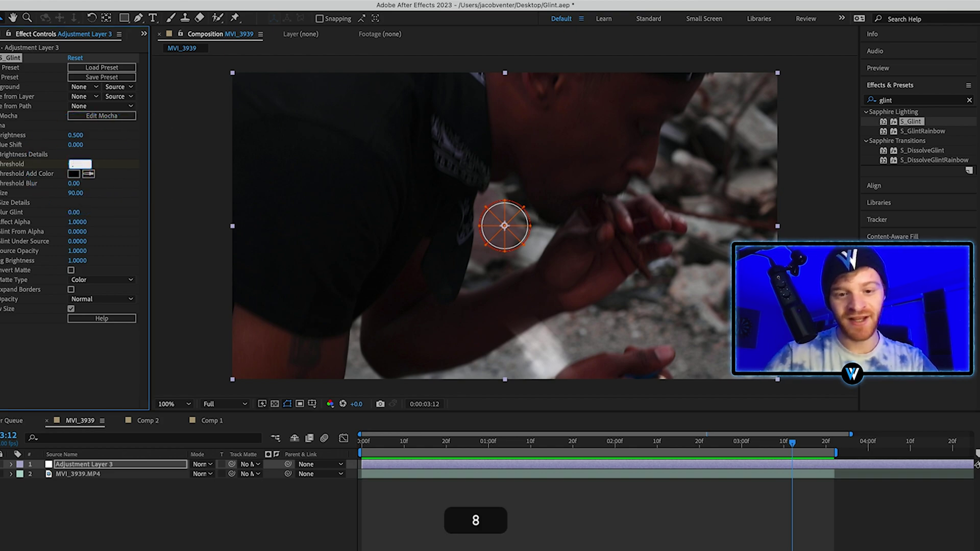
key("Return")
left_click_drag(459, 453, 365, 453)
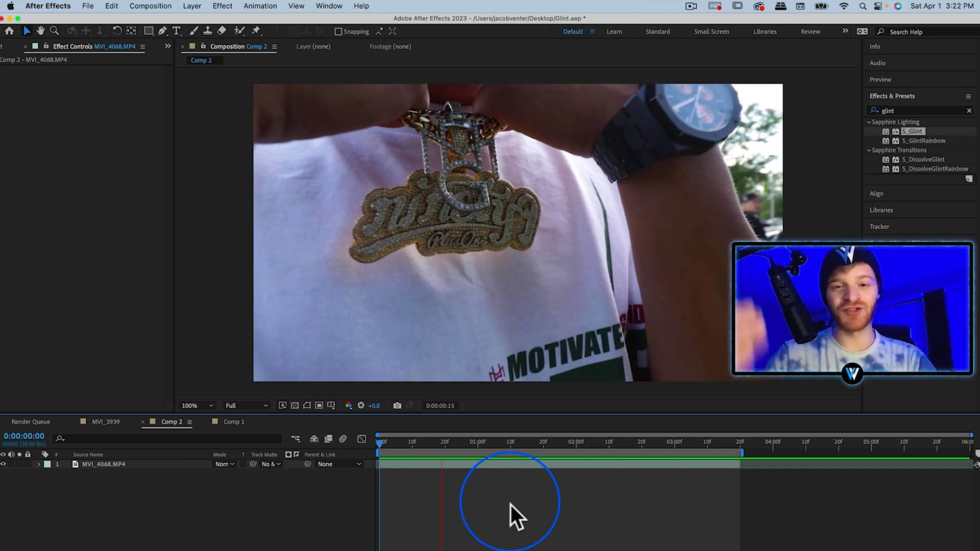
Preview the pendant clip, then add an adjustment layer carrying the S_Glint effect
key("space")
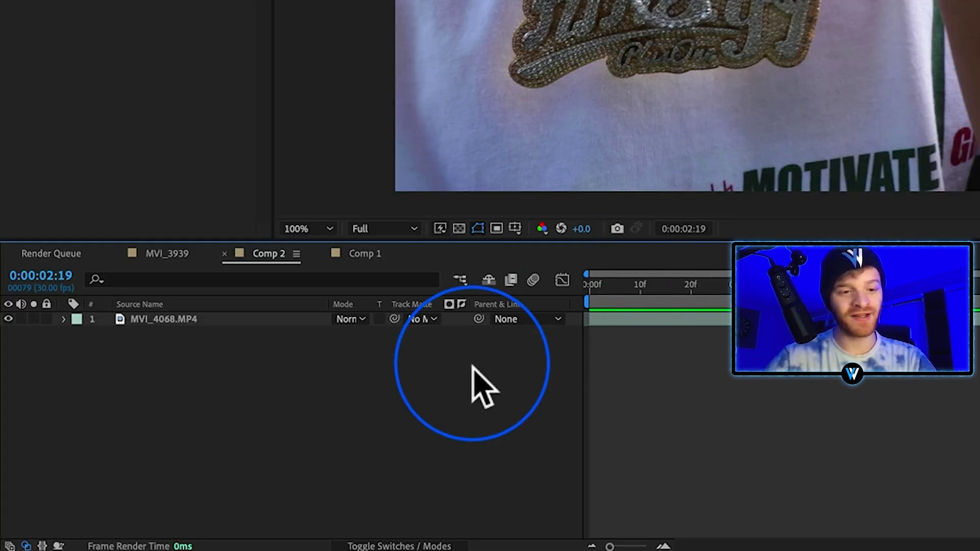
right_click(186, 354)
mouse_move(208, 330)
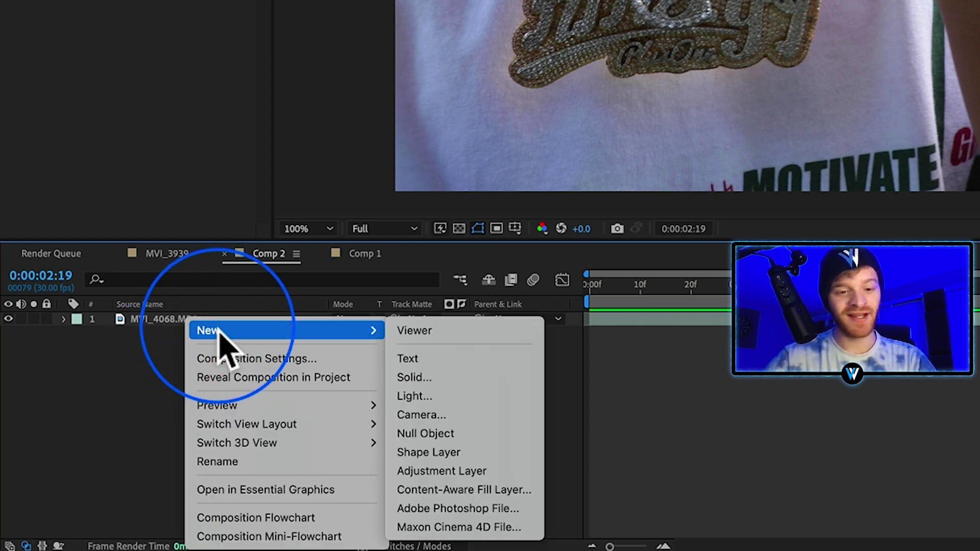
left_click(459, 472)
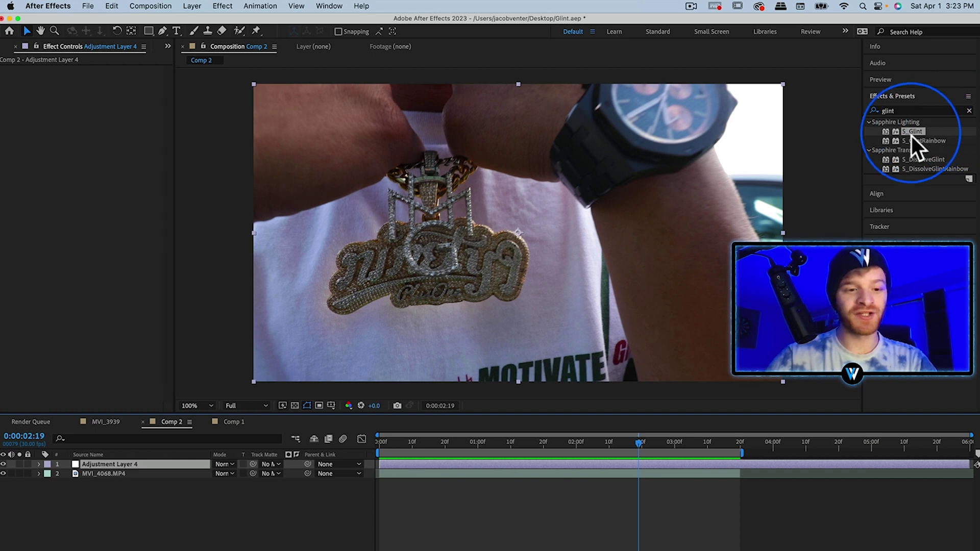
left_click_drag(915, 134, 129, 467)
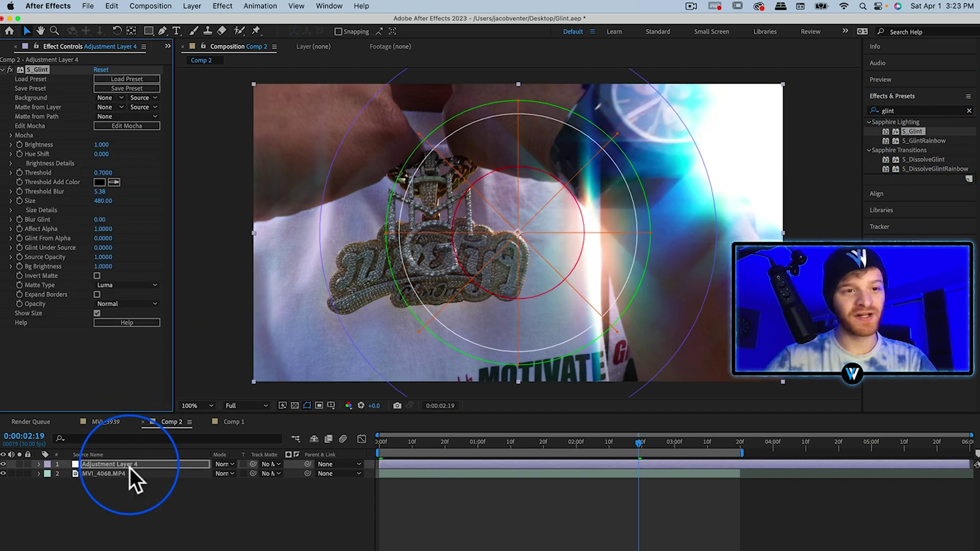
Open Mocha on the clip's first frame with the X-spline tool selected
left_click(117, 129)
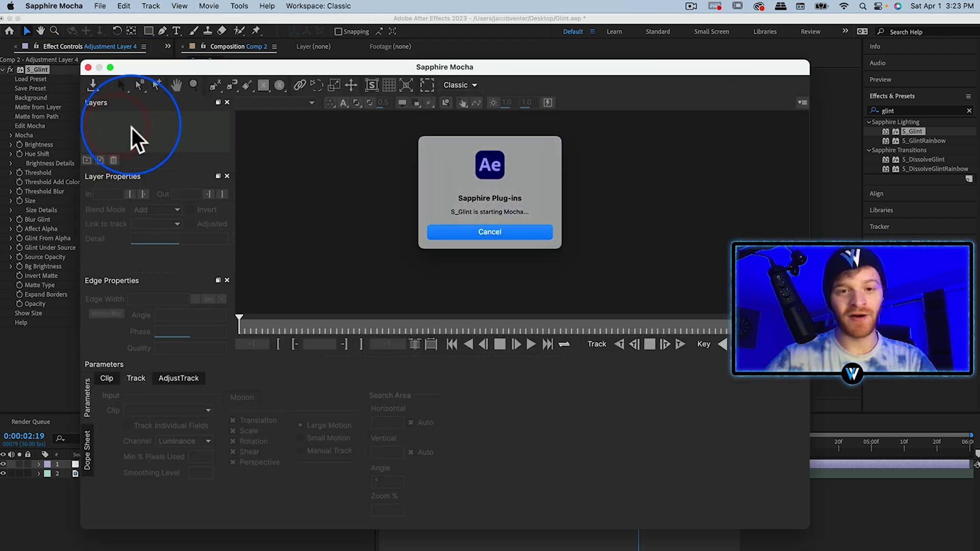
mouse_move(489, 320)
left_mouse_down()
mouse_move(356, 316)
mouse_move(220, 331)
left_mouse_up()
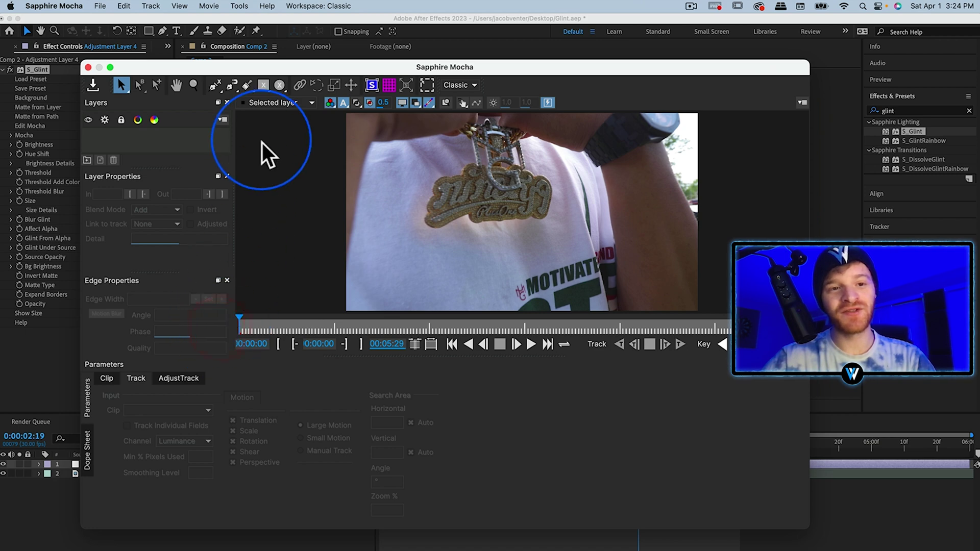
left_click(230, 89)
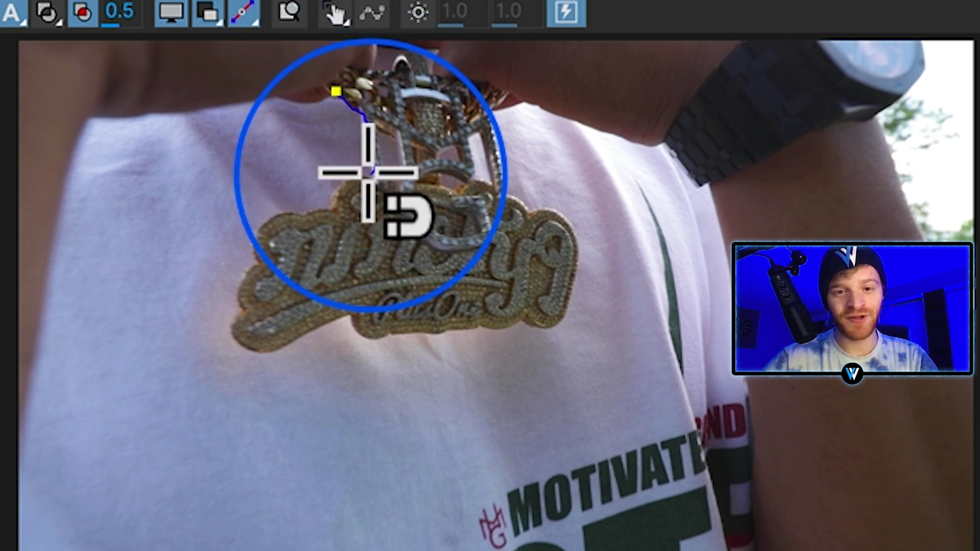
Draw a closed X-spline outline around the pendant's nameplate and hanging charm
left_click(371, 176)
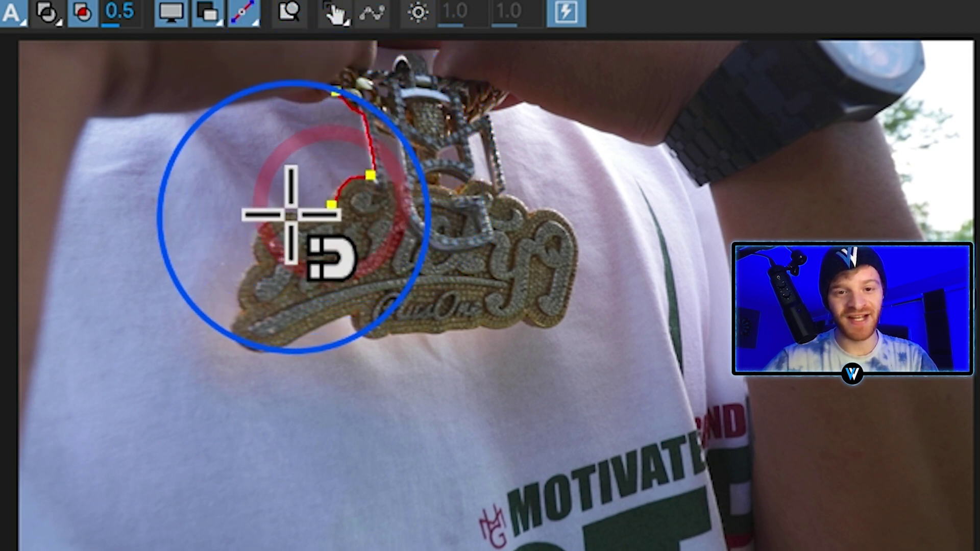
left_click(249, 262)
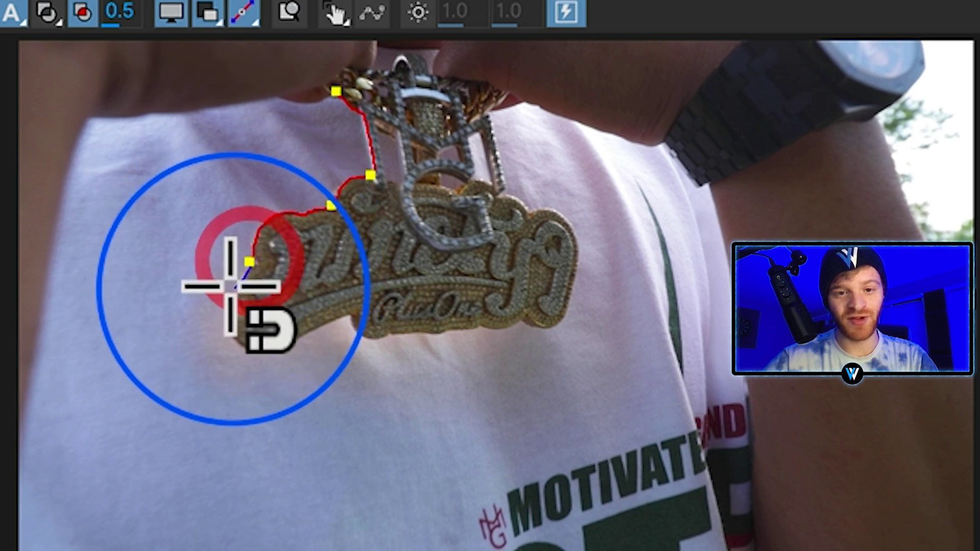
left_click(243, 314)
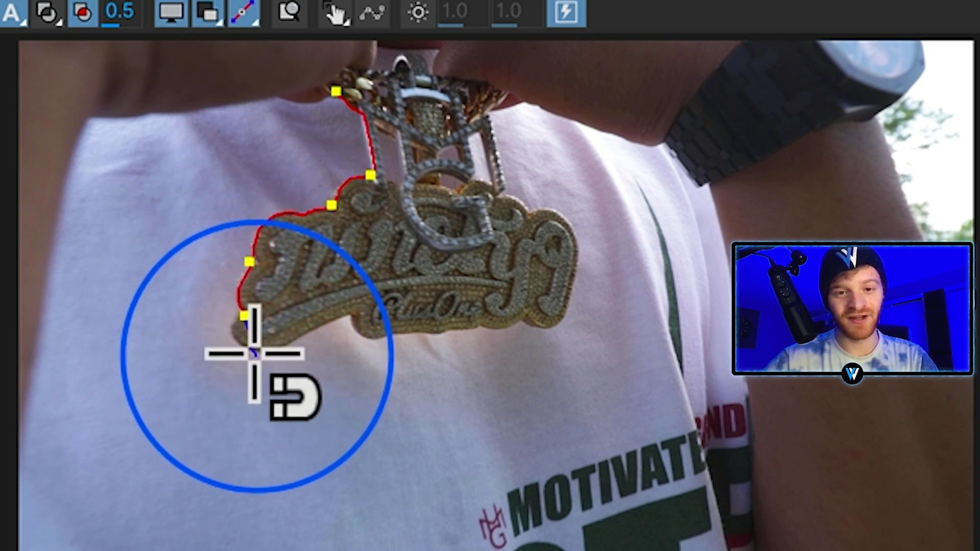
left_click(230, 340)
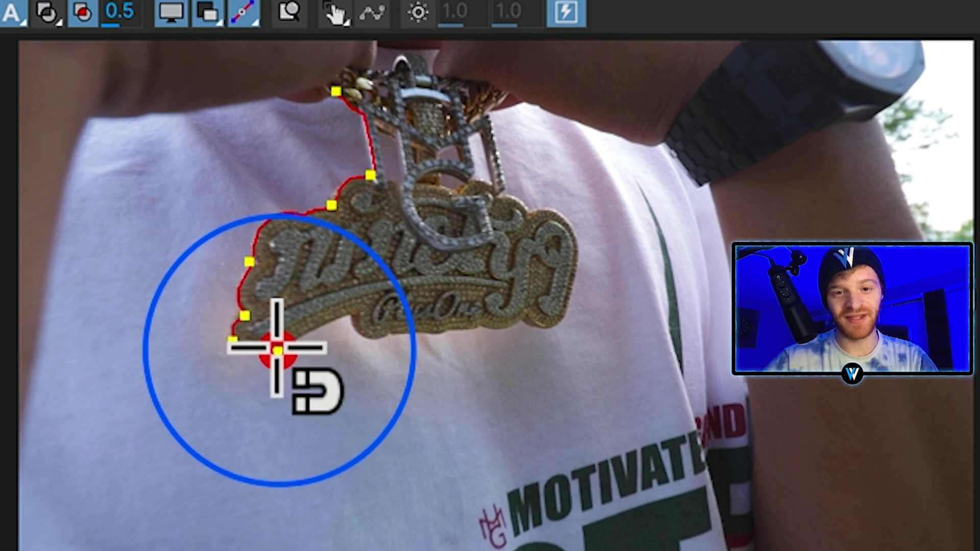
left_click(277, 352)
left_click(347, 315)
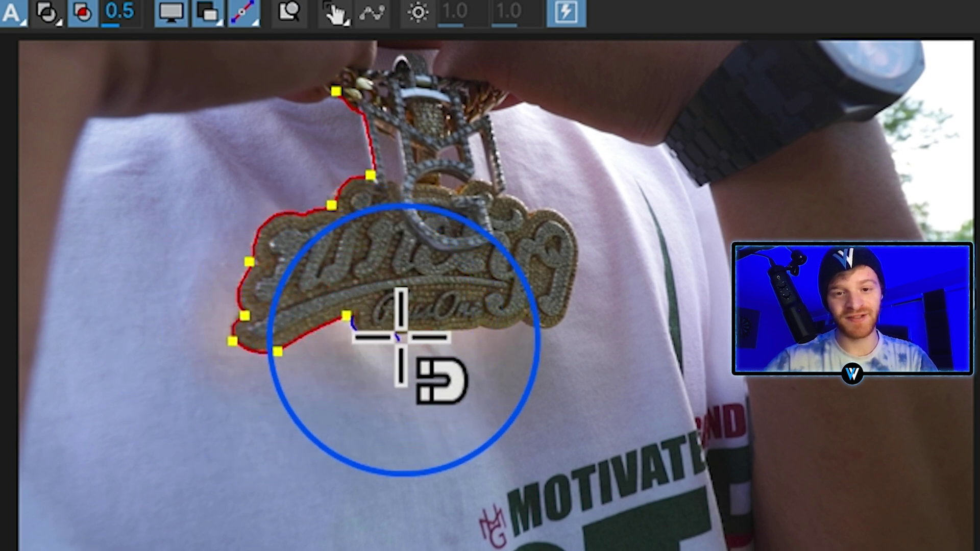
left_click(522, 323)
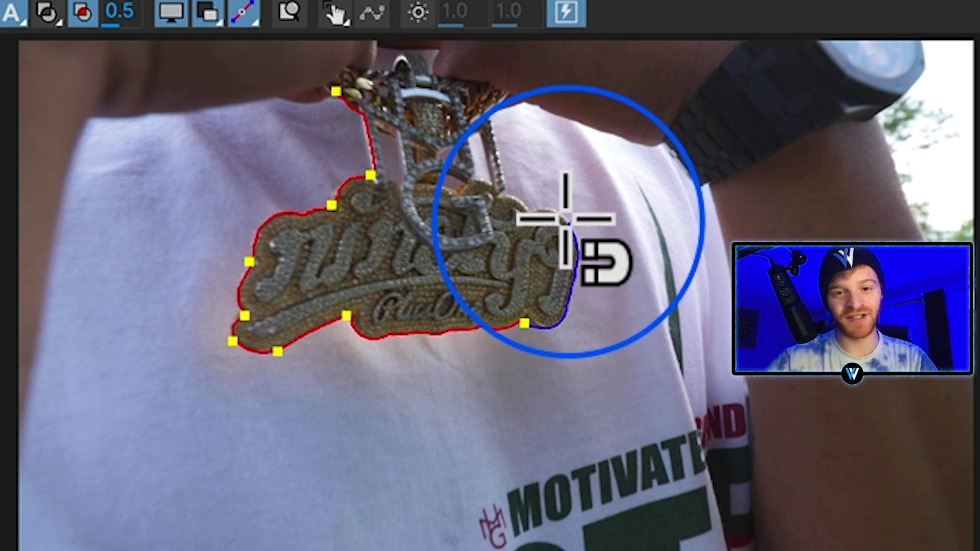
left_click(532, 209)
left_click(510, 194)
left_click(496, 95)
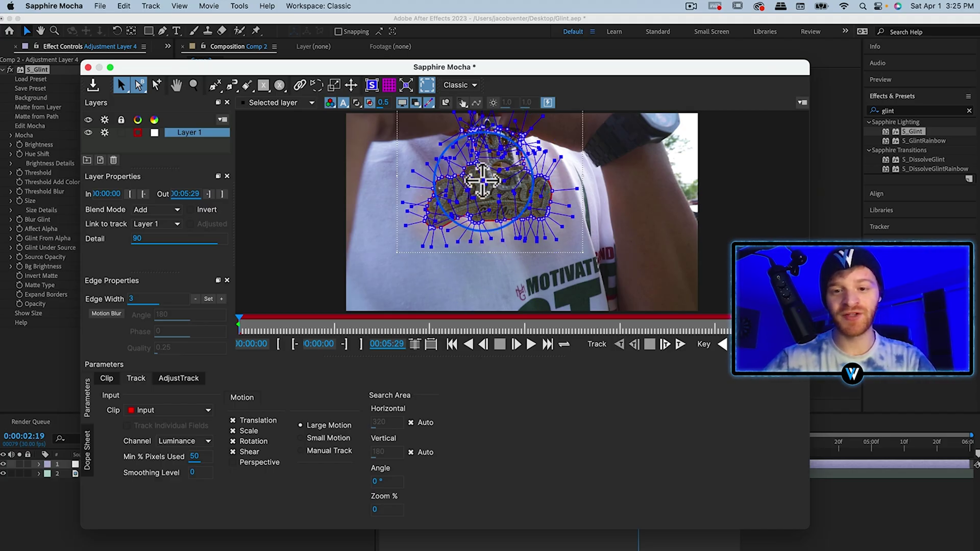
Track the pendant shape forward through the clip and scrub back to check it
left_click(680, 345)
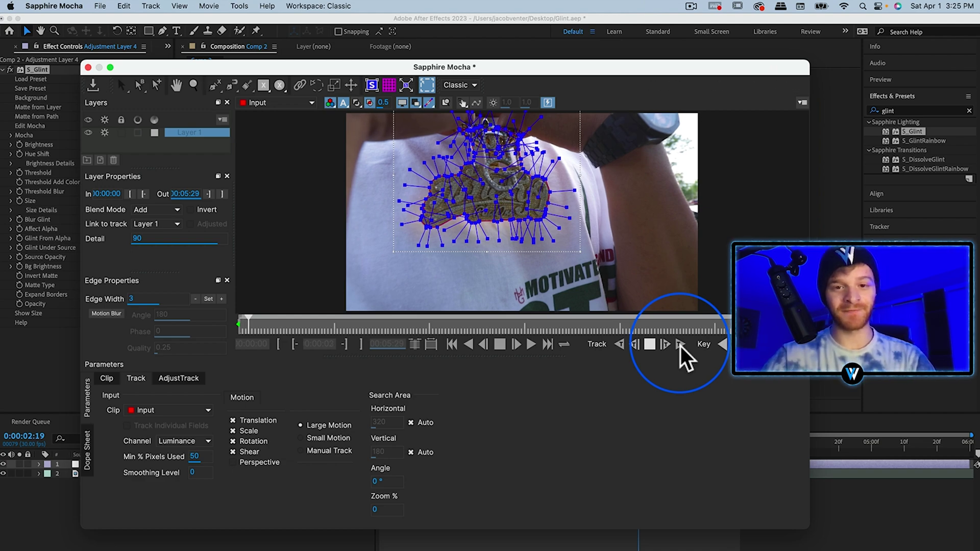
left_click(311, 336)
mouse_move(311, 337)
left_mouse_down()
mouse_move(356, 325)
mouse_move(556, 325)
mouse_move(328, 325)
left_mouse_up()
Adjust the shape's edge width, enable motion blur, and save the Mocha tracking
left_click(224, 301)
left_click(224, 300)
left_click(224, 301)
left_click(110, 317)
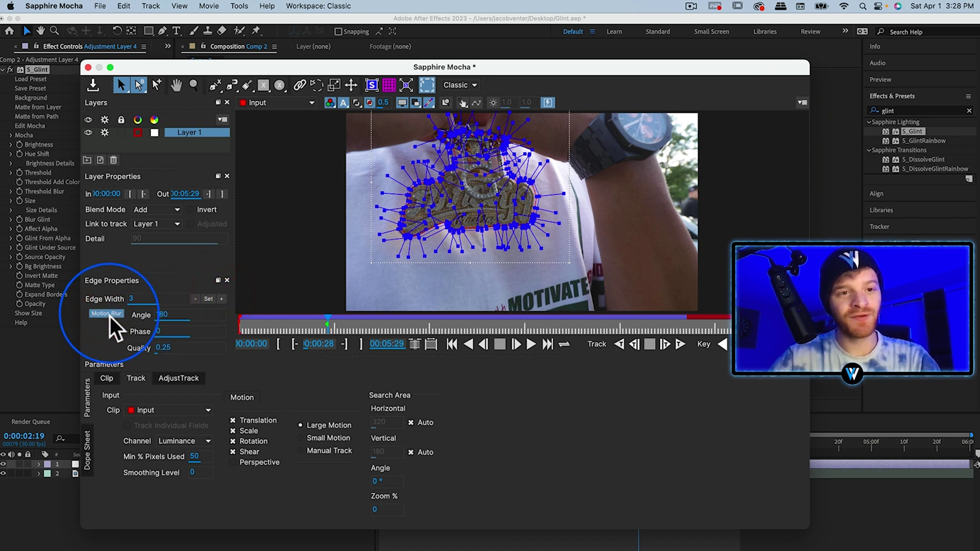
left_click(91, 86)
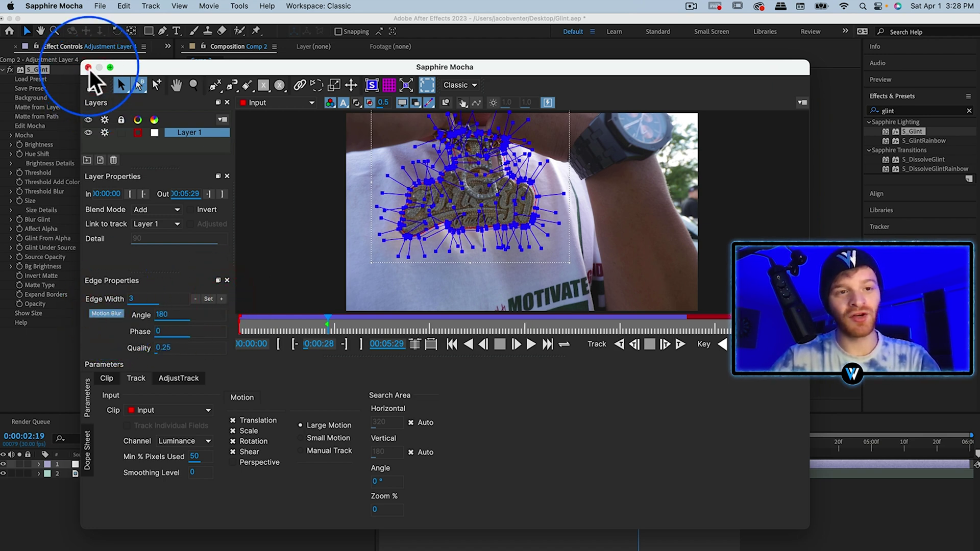
Back in the composition, soften the glint rays and shrink S_Glint Size to about 135
left_click(86, 68)
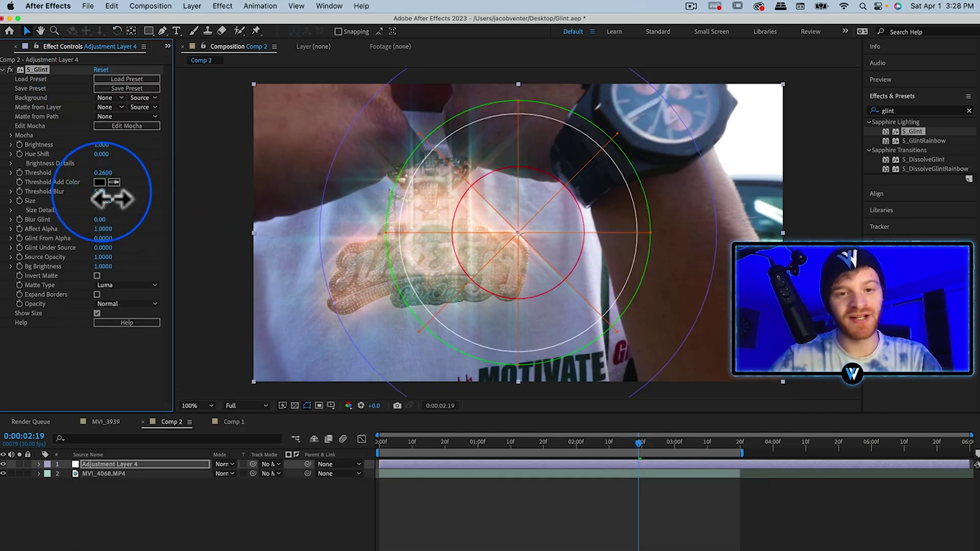
left_click_drag(113, 199, 82, 206)
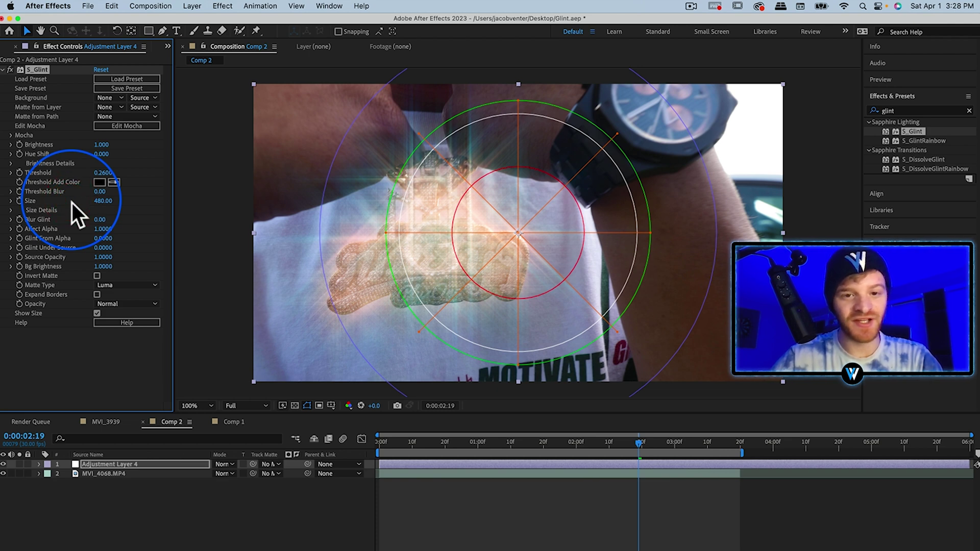
mouse_move(115, 204)
left_mouse_down()
mouse_move(16, 237)
mouse_move(3, 230)
left_mouse_up()
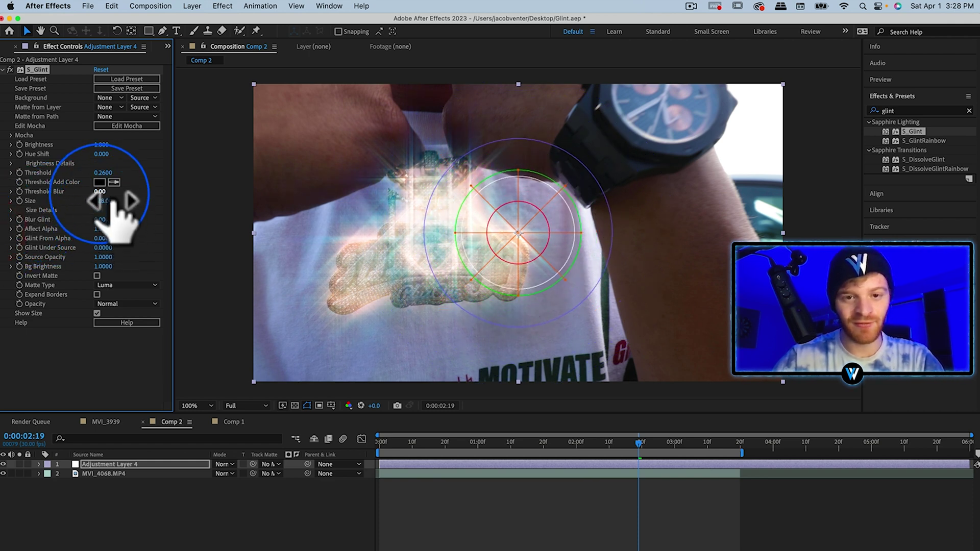
left_click_drag(104, 208, 74, 222)
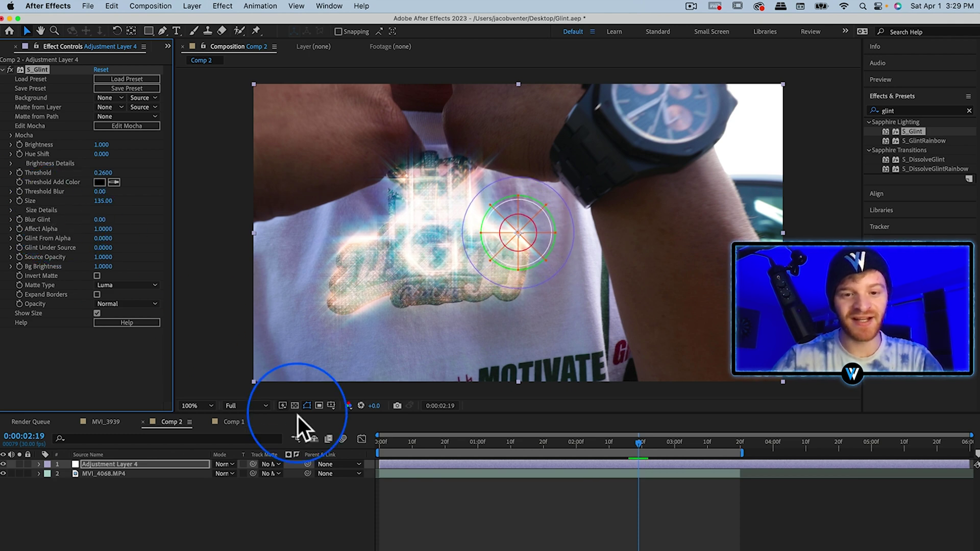
At the clip start, set Threshold to about 0.33 and dim Brightness to about 0.56
left_click_drag(459, 444, 376, 446)
mouse_move(103, 172)
left_mouse_down()
mouse_move(131, 176)
mouse_move(99, 180)
mouse_move(128, 180)
left_mouse_up()
mouse_move(102, 144)
left_mouse_down()
mouse_move(92, 158)
mouse_move(101, 181)
mouse_move(109, 178)
left_mouse_up()
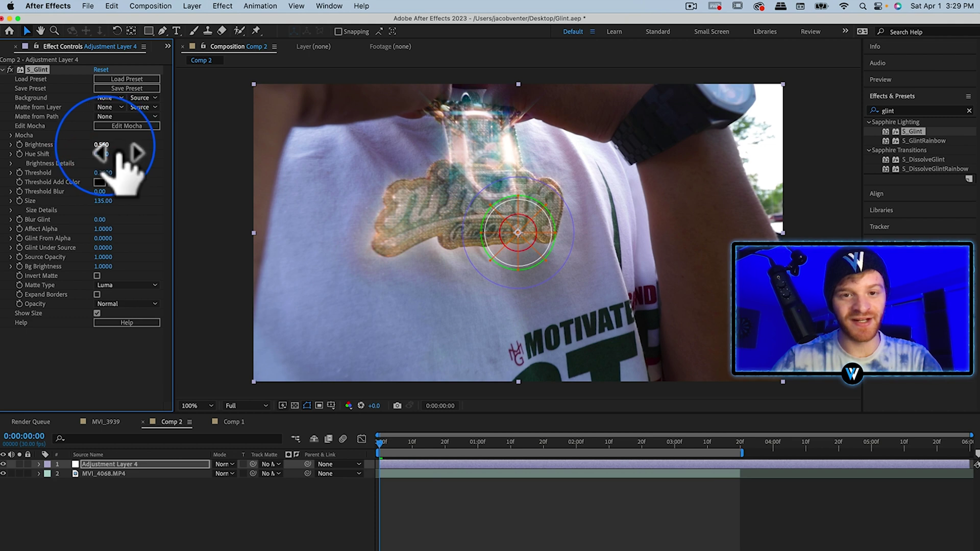
Slightly brighten the glint and set starting keyframes for Brightness and Threshold
mouse_move(101, 145)
left_mouse_down()
mouse_move(116, 156)
mouse_move(98, 149)
left_mouse_up()
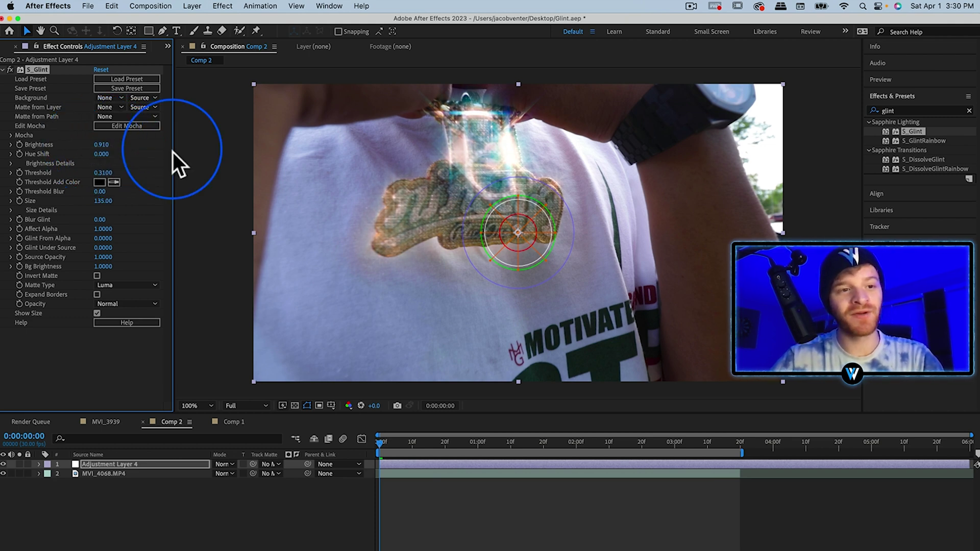
left_click(20, 145)
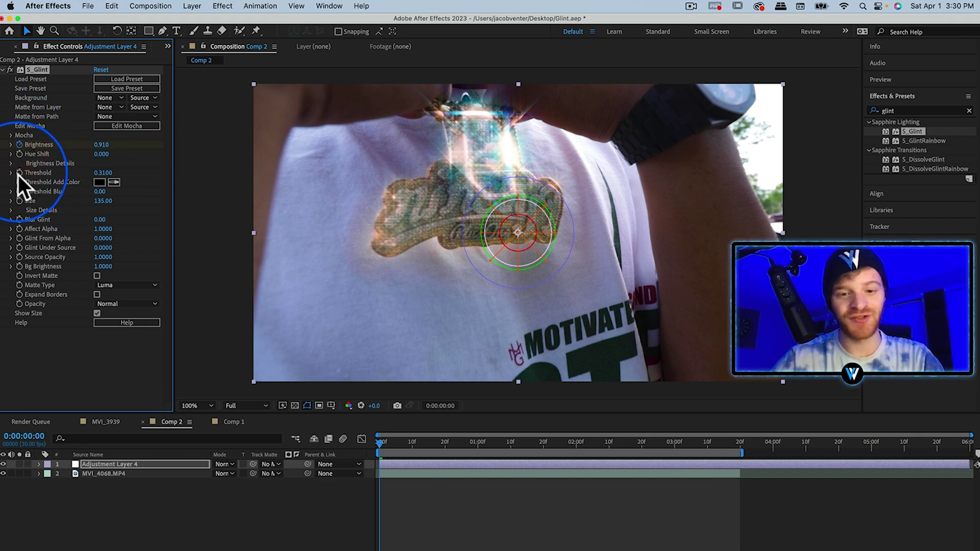
left_click(19, 176)
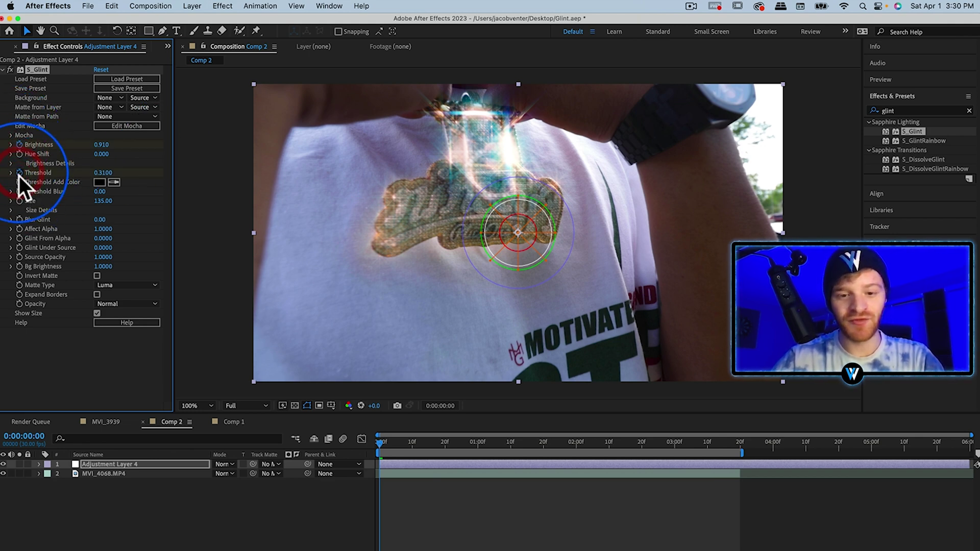
left_click(473, 443)
At one second, key brightness 0.69 and threshold 0.36, then advance to 2:18
left_click_drag(477, 442, 478, 443)
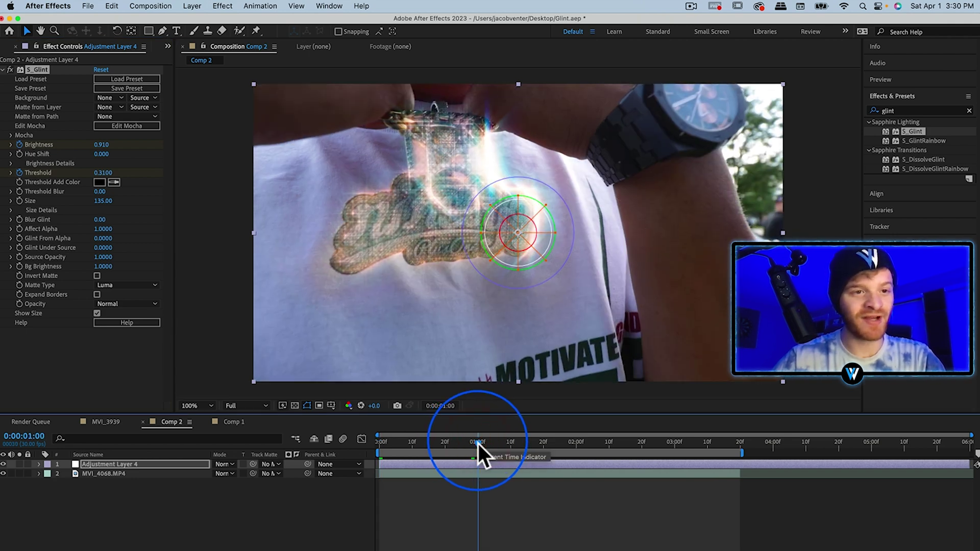
mouse_move(115, 148)
left_mouse_down()
mouse_move(122, 153)
mouse_move(99, 154)
mouse_move(127, 179)
mouse_move(118, 176)
left_mouse_up()
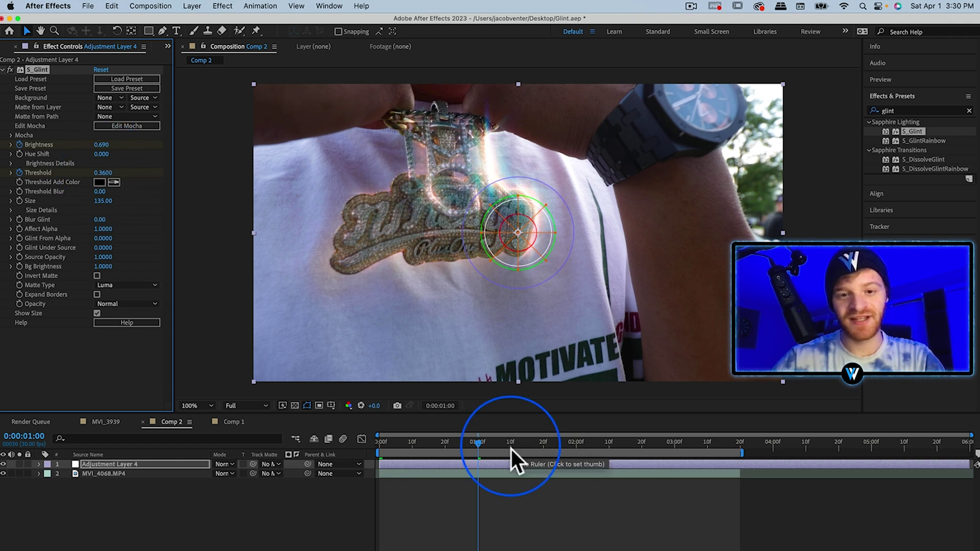
left_click_drag(517, 451, 598, 451)
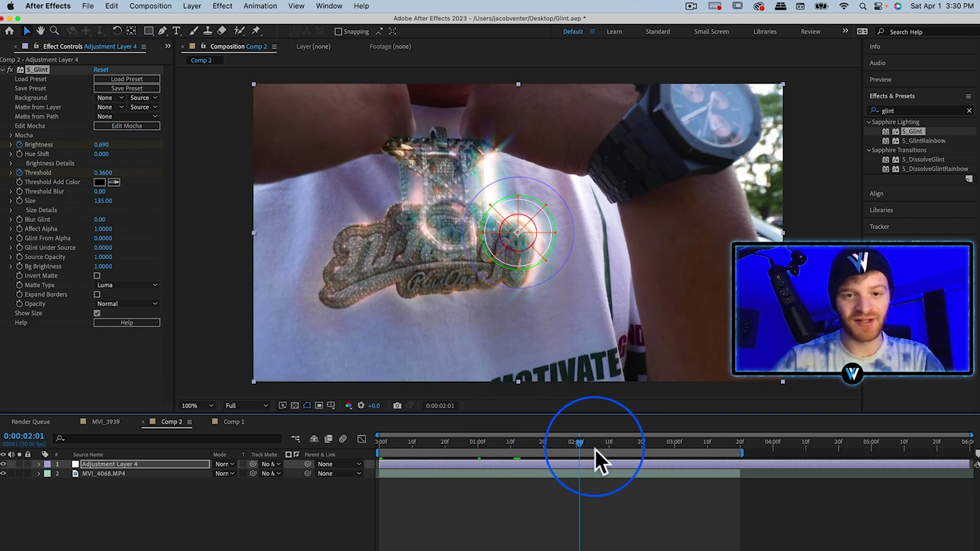
left_click(634, 453)
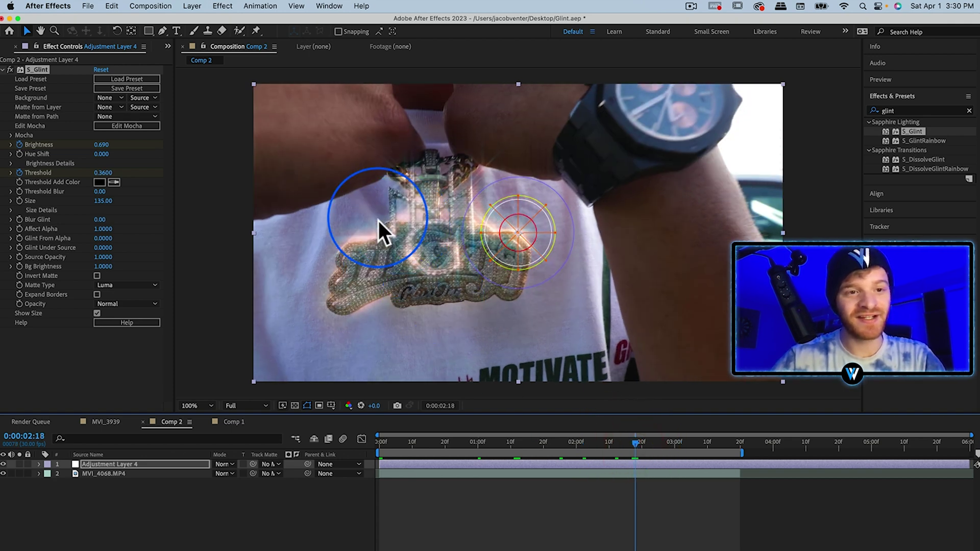
At 2:18, reposition the glint on the pendant and set threshold 0.49 and brightness 1.55
mouse_move(107, 145)
left_mouse_down()
mouse_move(127, 150)
mouse_move(125, 178)
left_mouse_up()
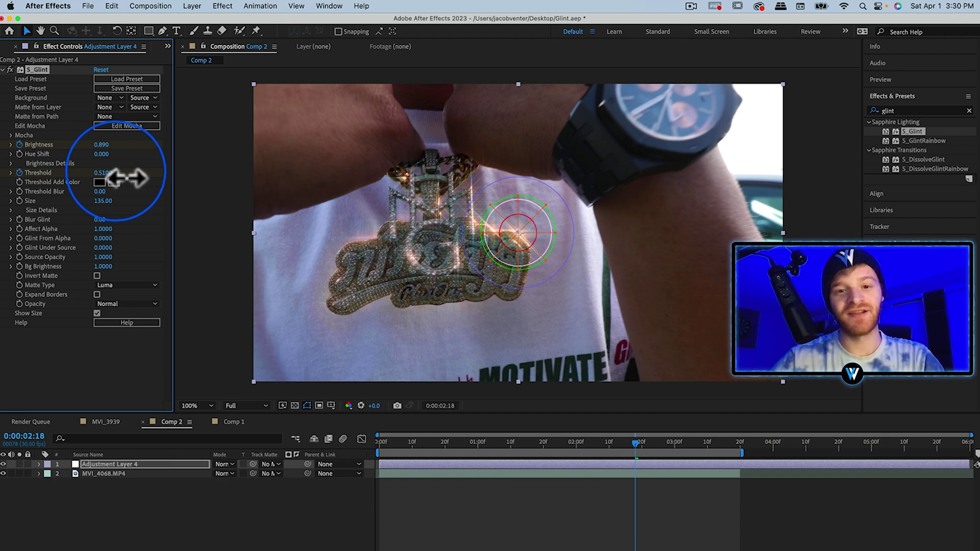
left_click(515, 247)
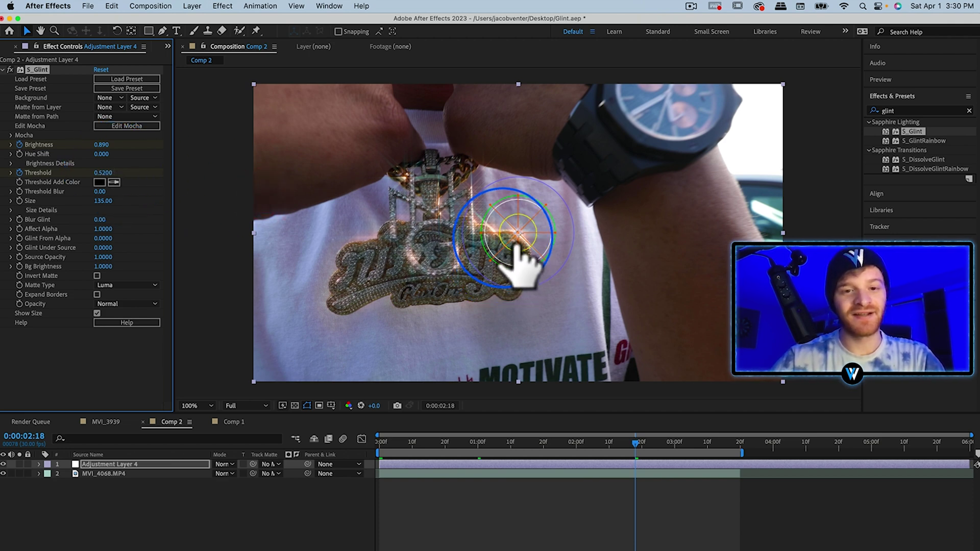
left_click(531, 144)
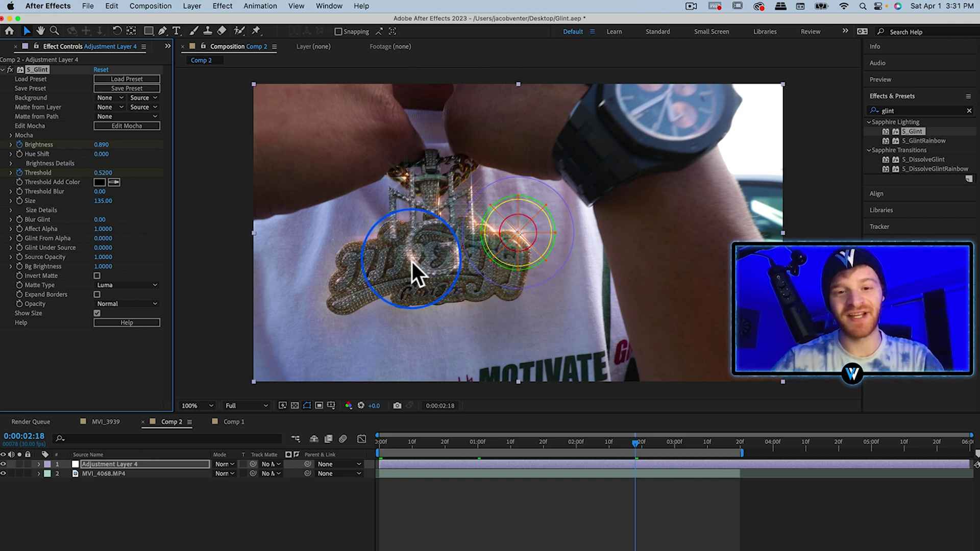
mouse_move(417, 263)
left_mouse_down()
mouse_move(468, 234)
mouse_move(371, 241)
mouse_move(405, 230)
left_mouse_up()
left_click_drag(106, 175, 102, 180)
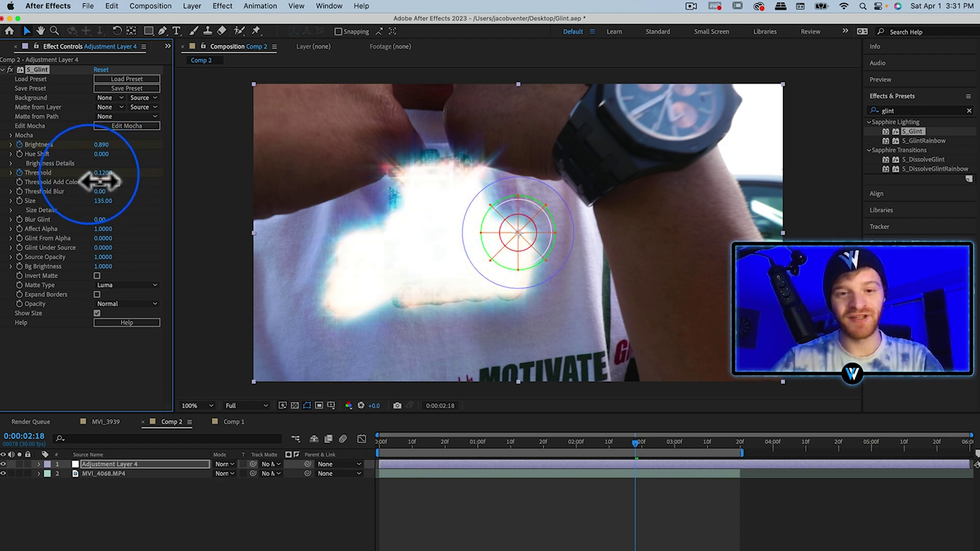
left_click_drag(101, 180, 123, 182)
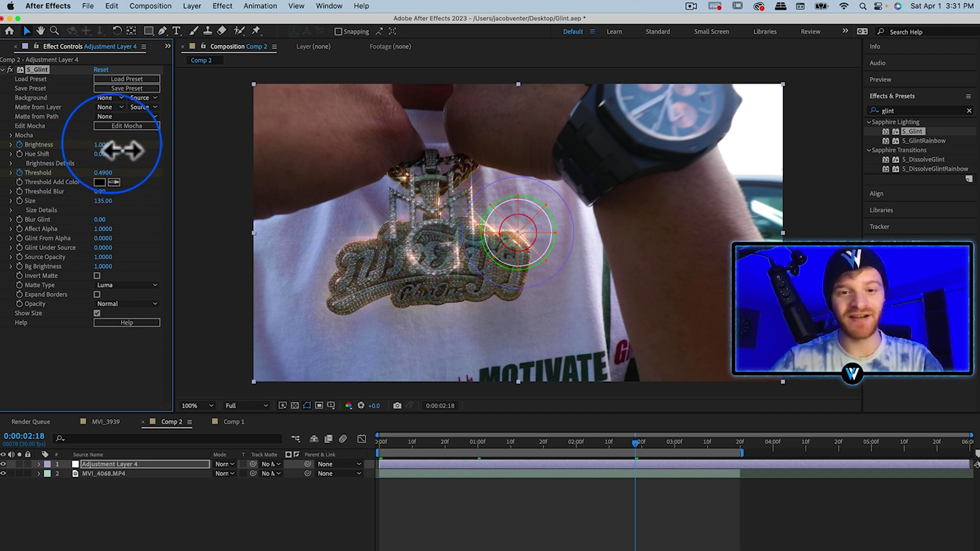
left_click_drag(120, 151, 149, 151)
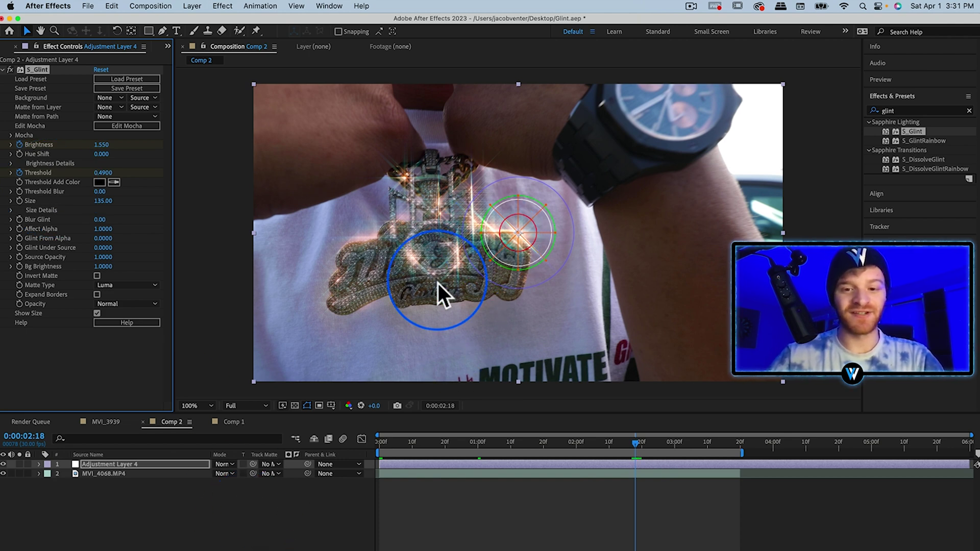
At 3:18, lower the glint Brightness to 0.980
left_click_drag(720, 445, 738, 447)
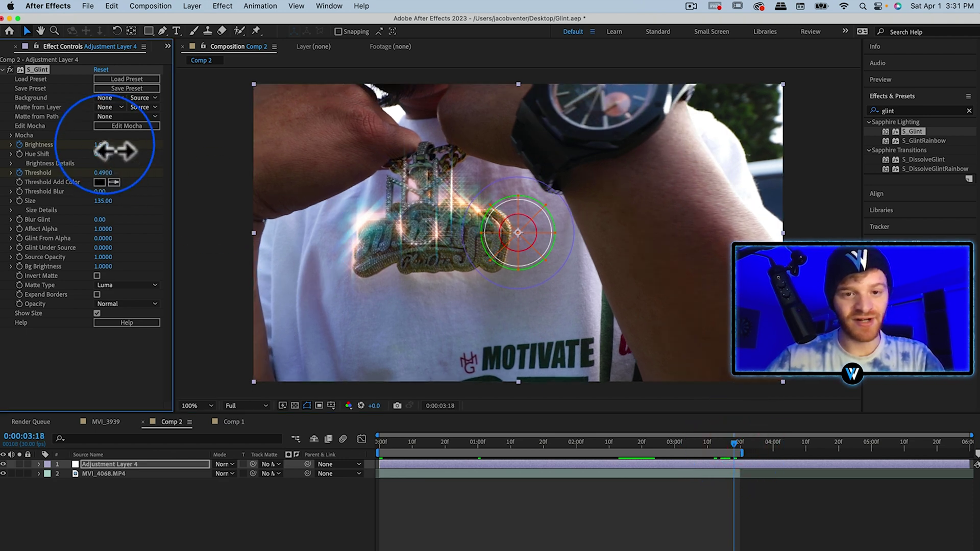
left_click_drag(115, 151, 92, 157)
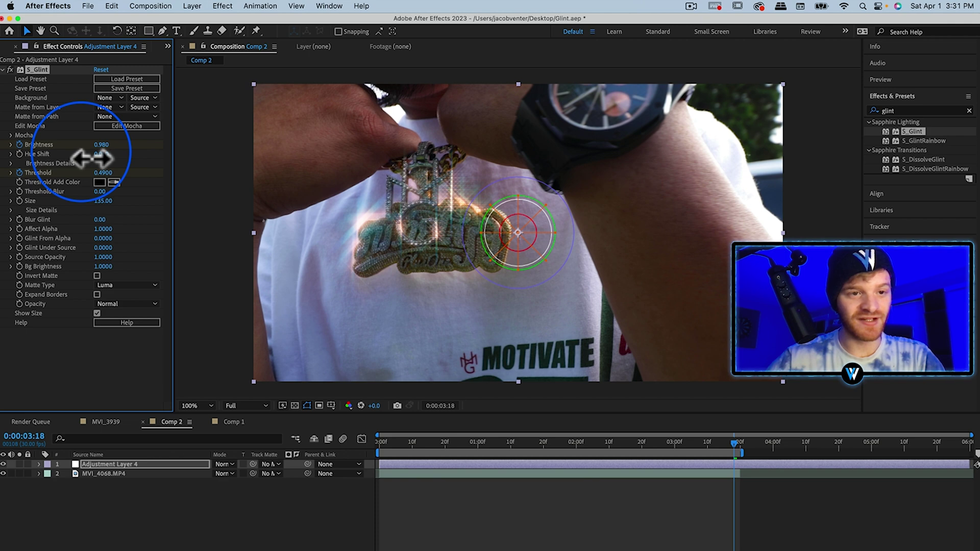